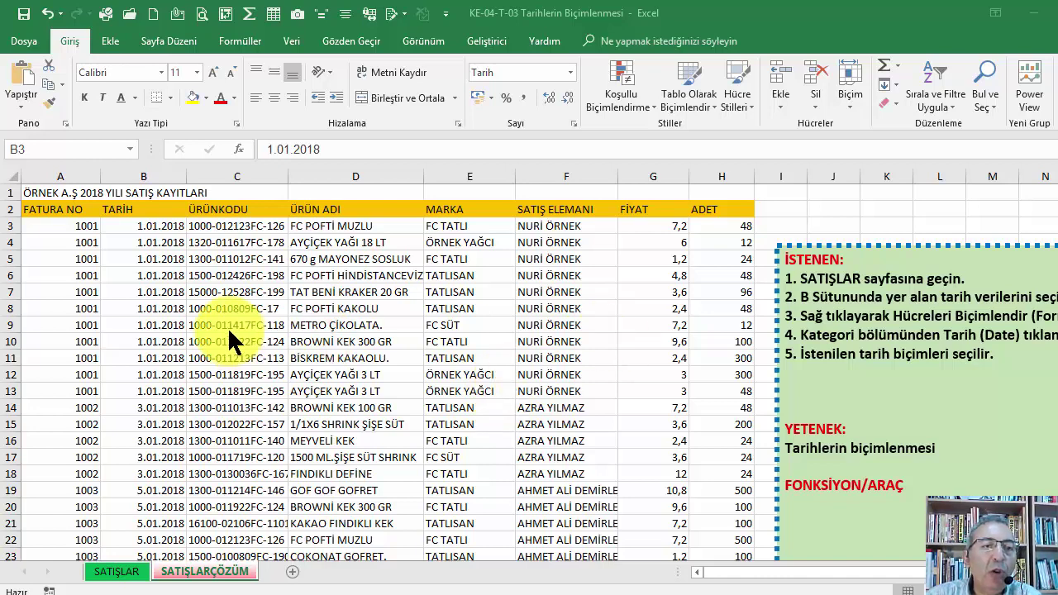
# Step: Inspect several date values in the TARİH column B
pyautogui.click(147, 259)
pyautogui.scroll(-2, 157, 281)
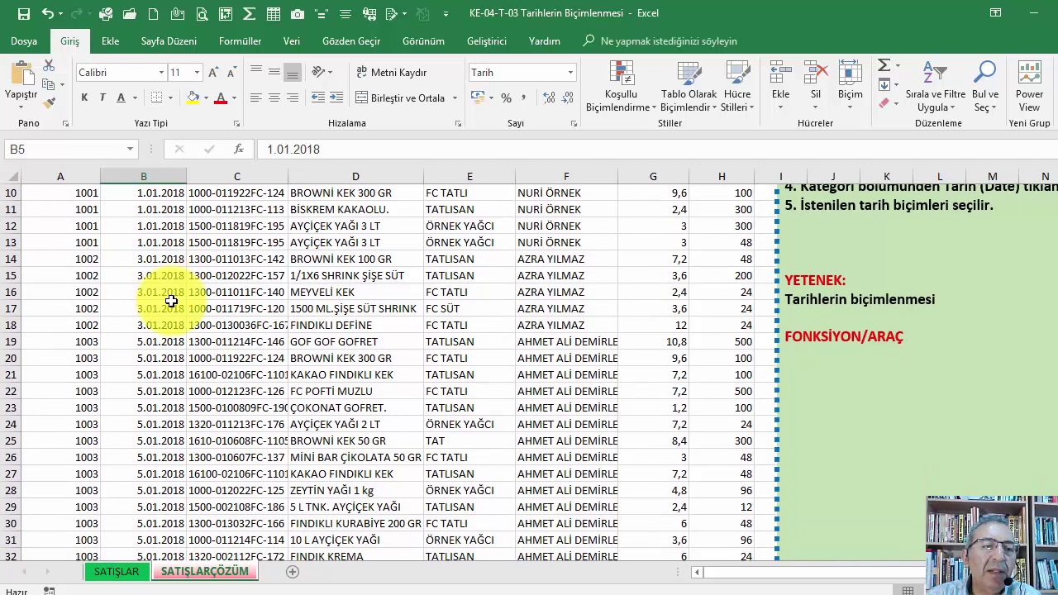
pyautogui.scroll(3, 157, 281)
pyautogui.click(157, 226)
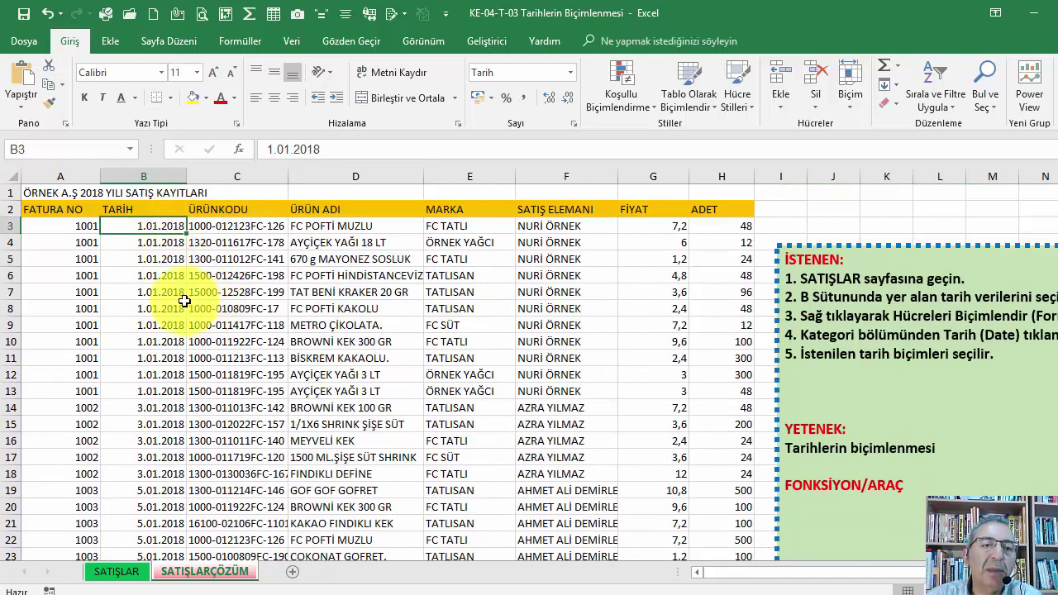
pyautogui.scroll(-4, 178, 299)
pyautogui.scroll(4, 178, 299)
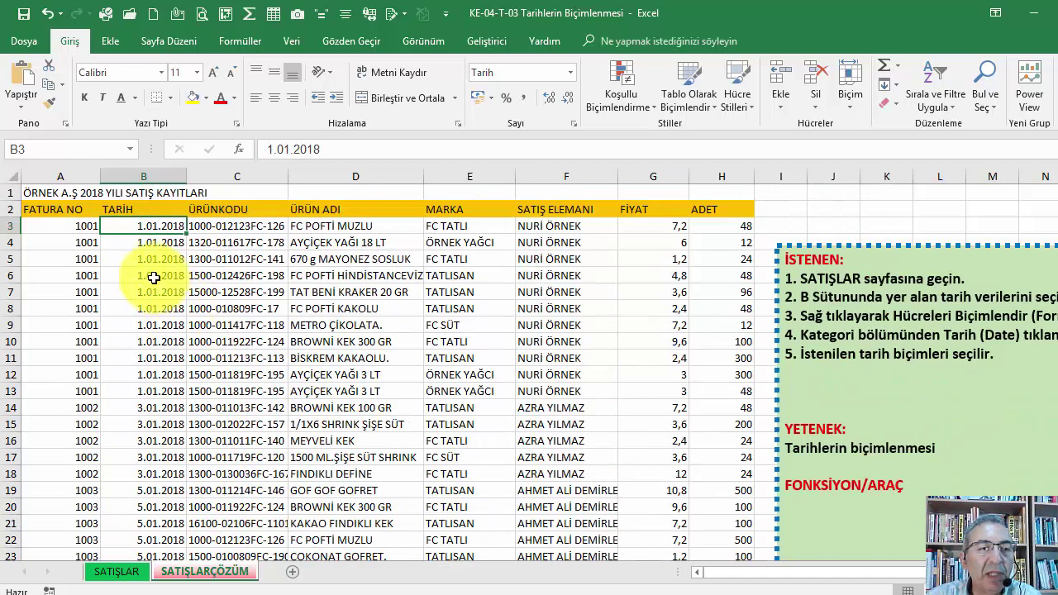
pyautogui.click(148, 274)
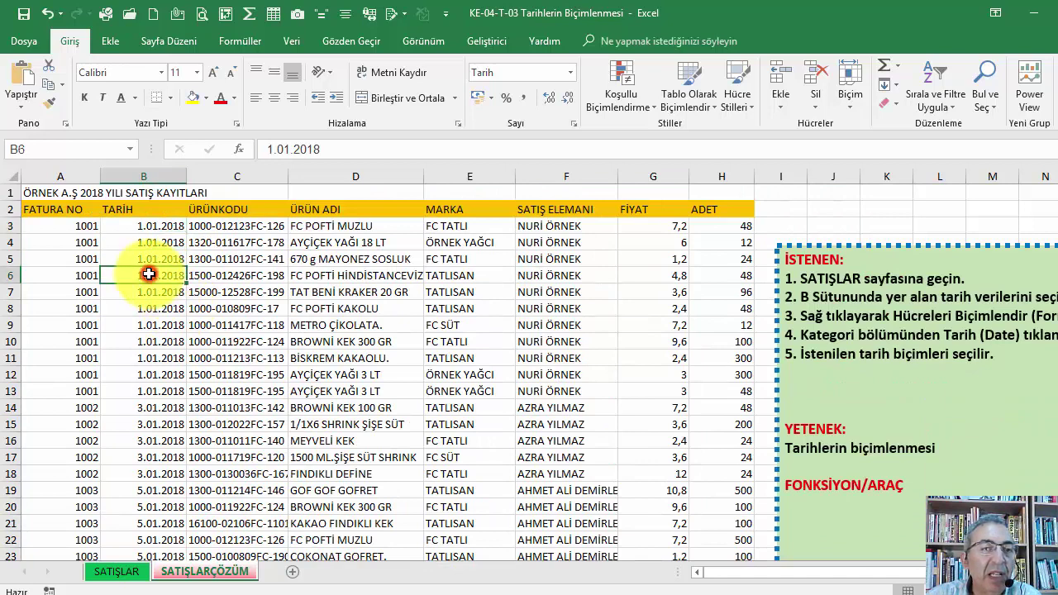
# Step: Apply Uzun Tarih to B3:B501 and autofit column B to the long dates
pyautogui.click(151, 226)
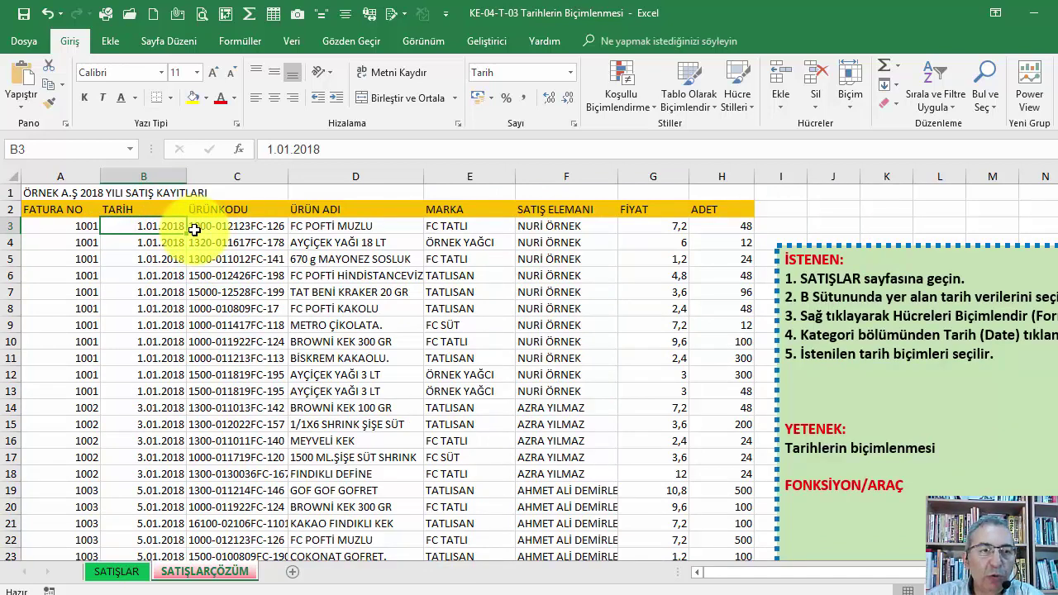
pyautogui.hotkey('ctrl', 'shift', 'Down')
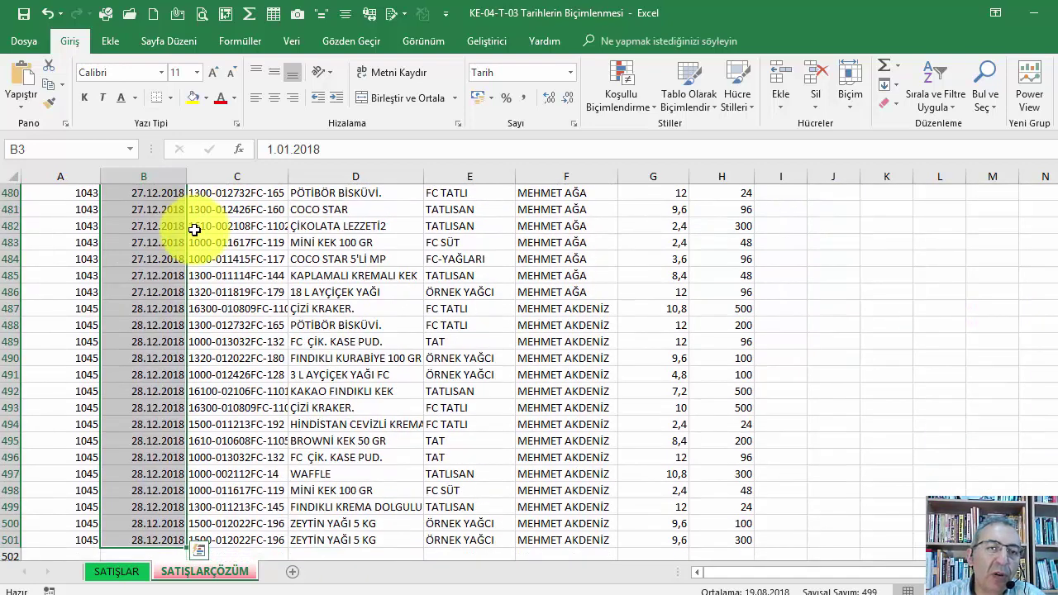
pyautogui.click(570, 73)
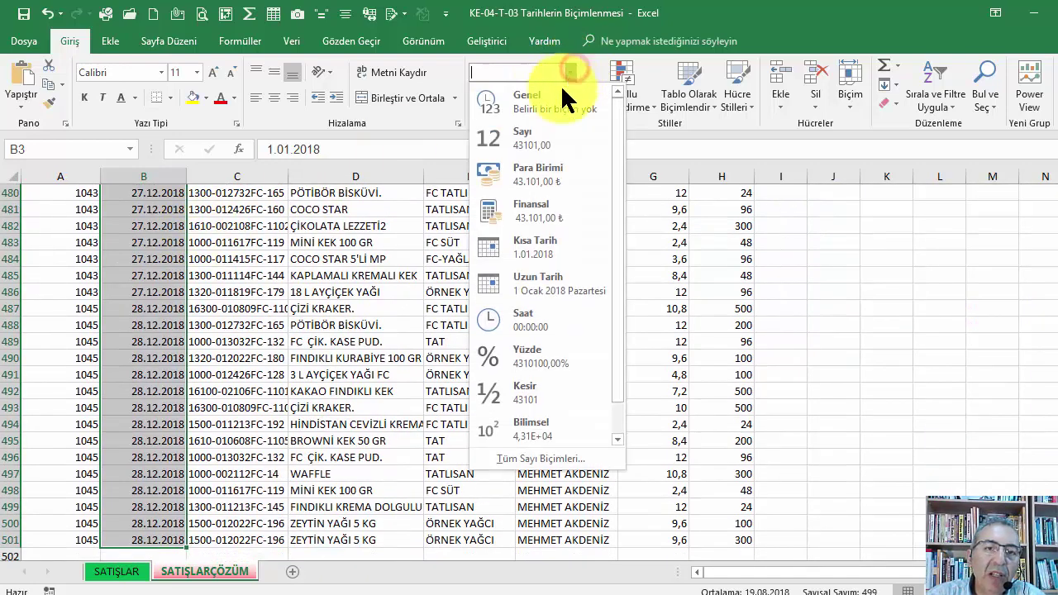
pyautogui.click(535, 271)
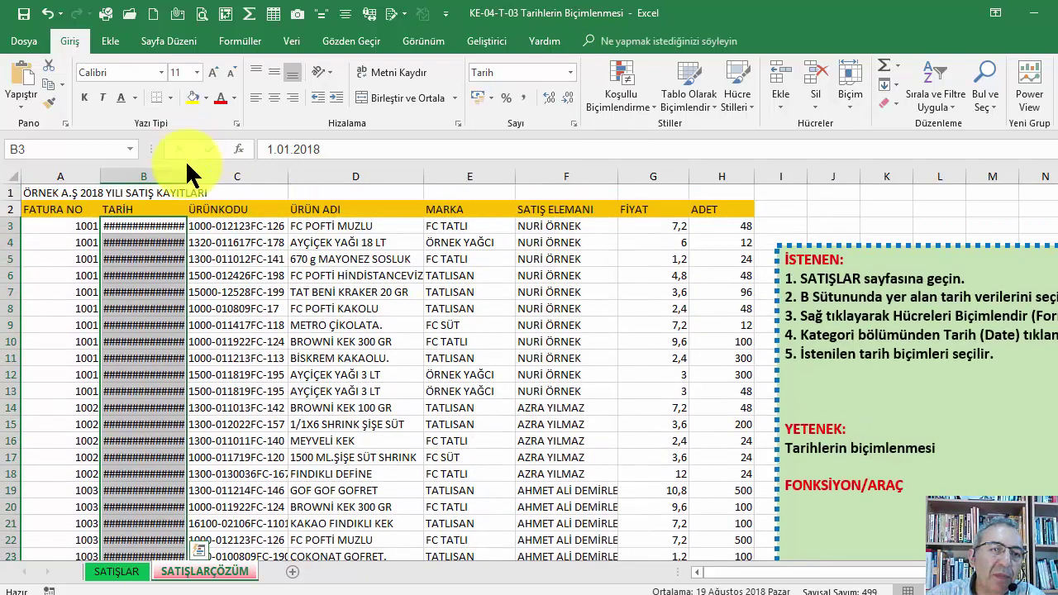
pyautogui.doubleClick(187, 173)
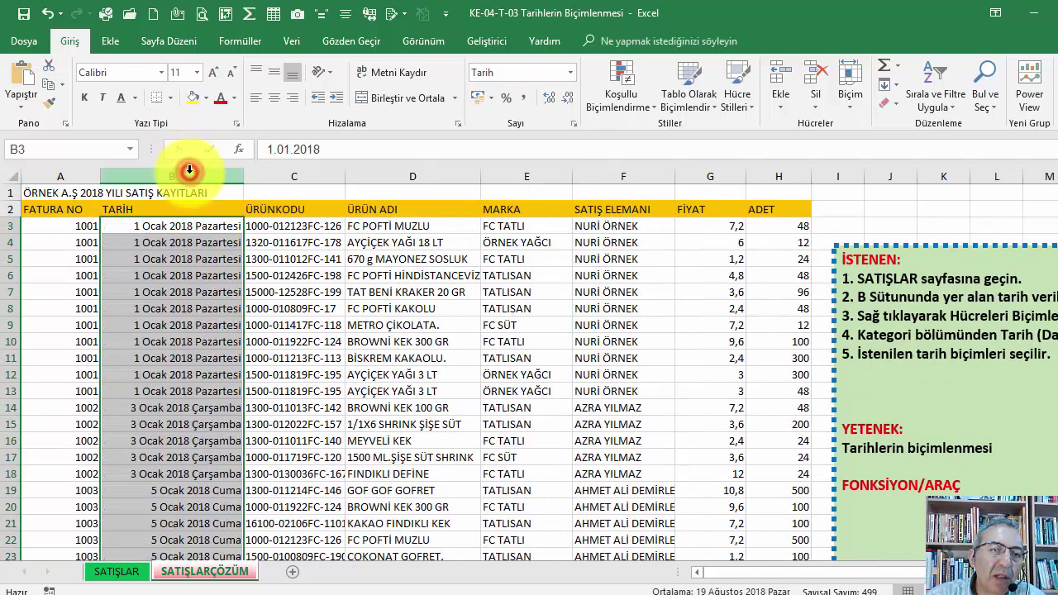
# Step: Format the selected dates with the Tarih type '14 Mart 2012', giving e.g. 1 Ocak 2018
pyautogui.rightClick(196, 223)
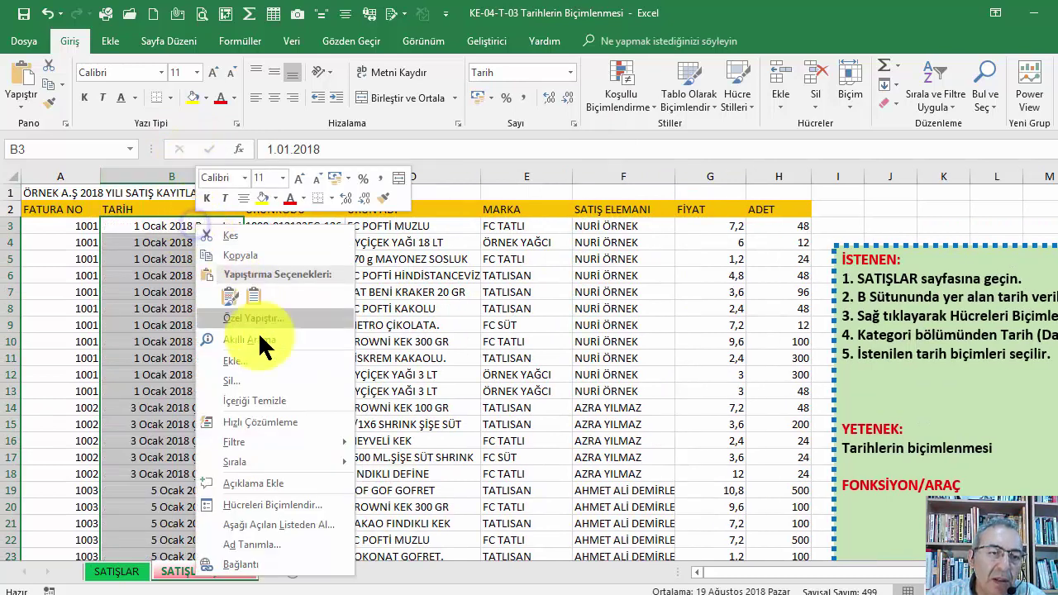
pyautogui.click(282, 505)
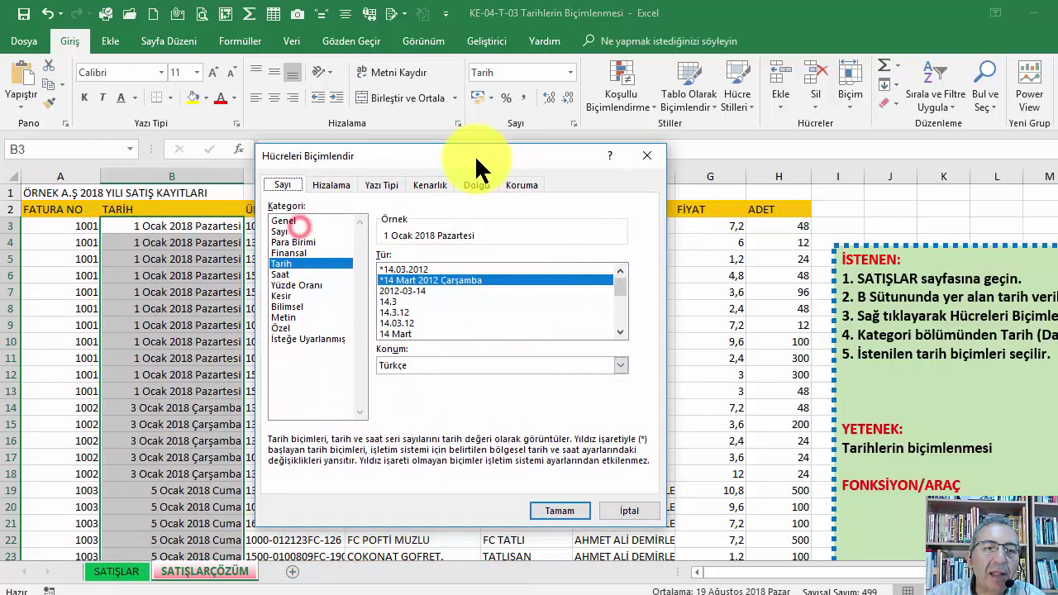
pyautogui.moveTo(302, 237); pyautogui.dragTo(509, 167)
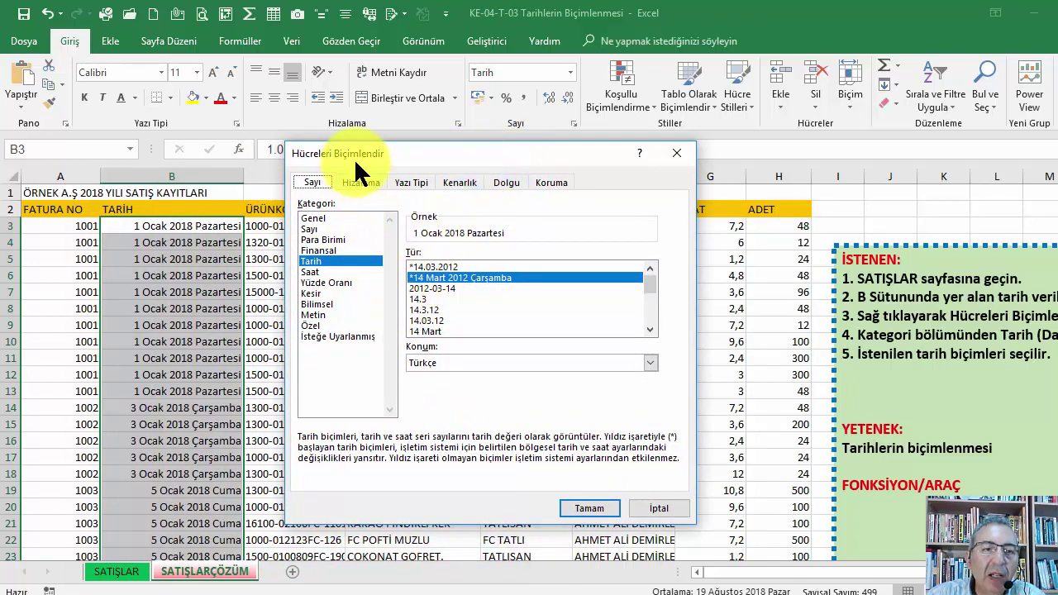
pyautogui.click(449, 323)
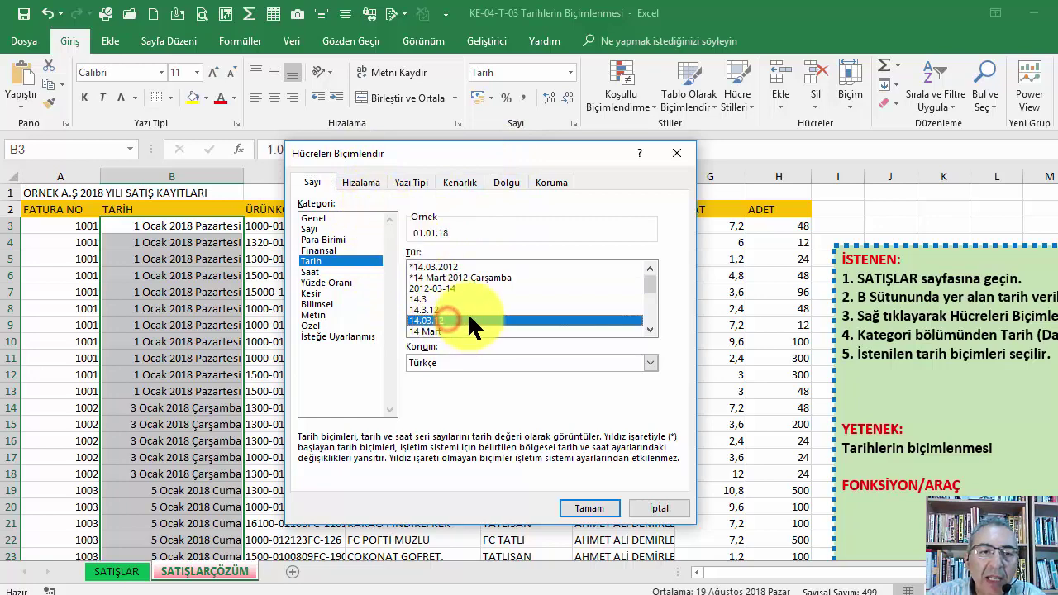
pyautogui.scroll(-3, 467, 311)
pyautogui.click(471, 309)
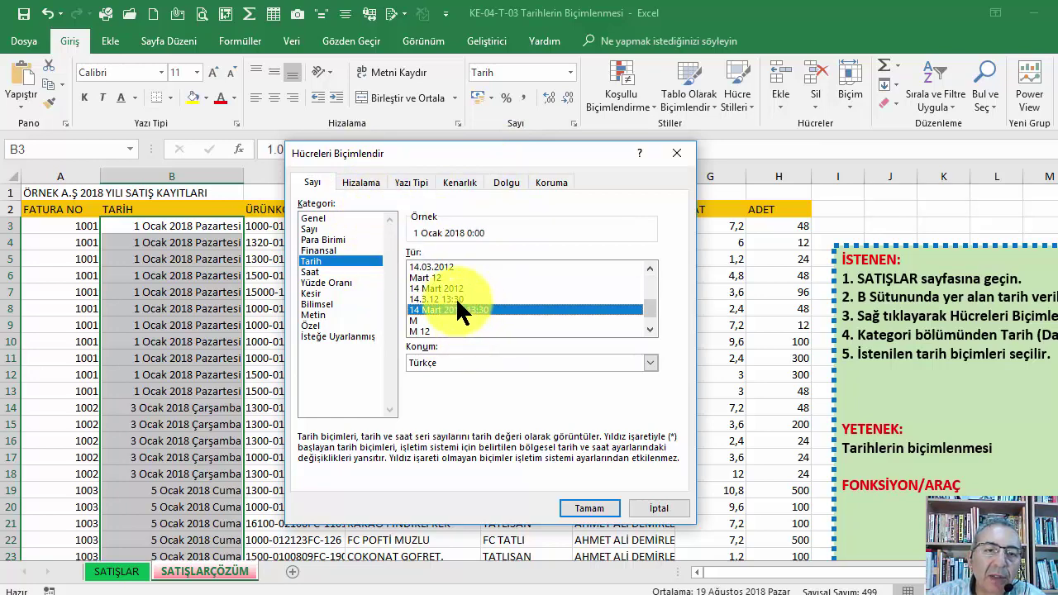
pyautogui.click(456, 286)
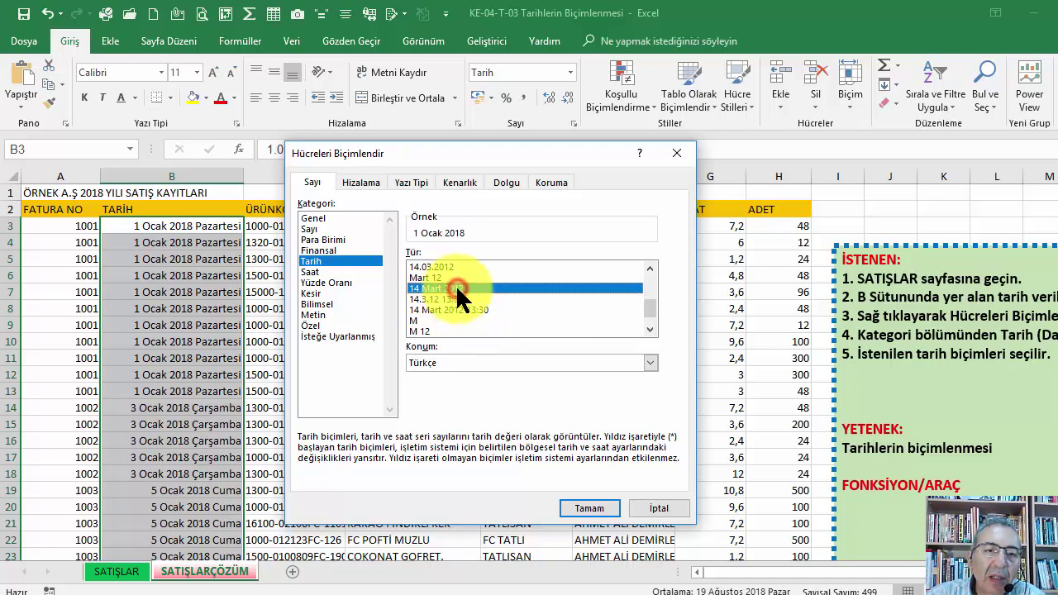
pyautogui.click(589, 508)
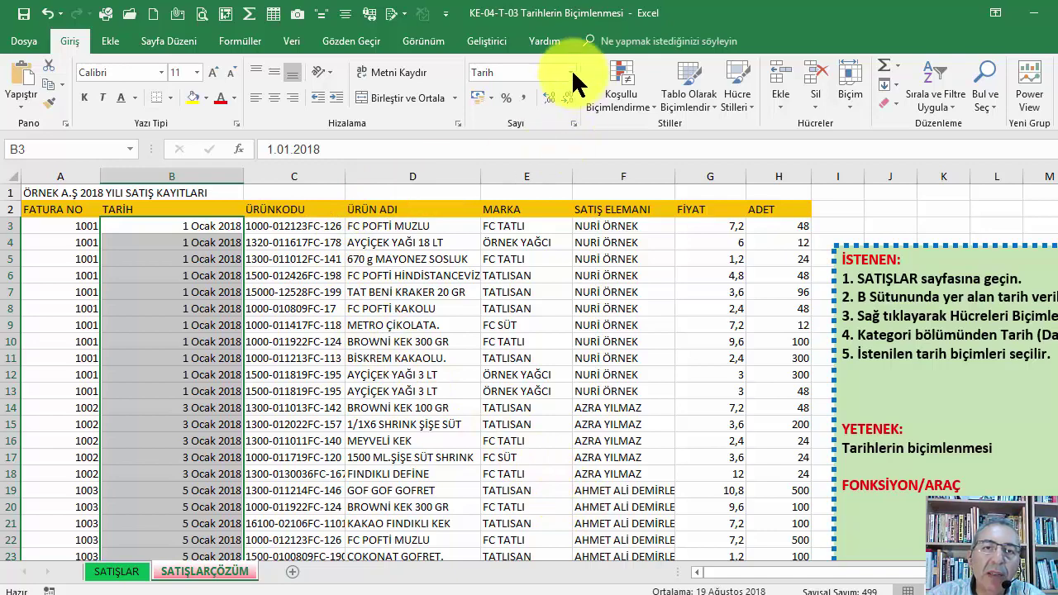
pyautogui.rightClick(367, 315)
# Step: Give B3 downward the Tarih type 2012-03-14 and narrow column B to fit
pyautogui.click(198, 225)
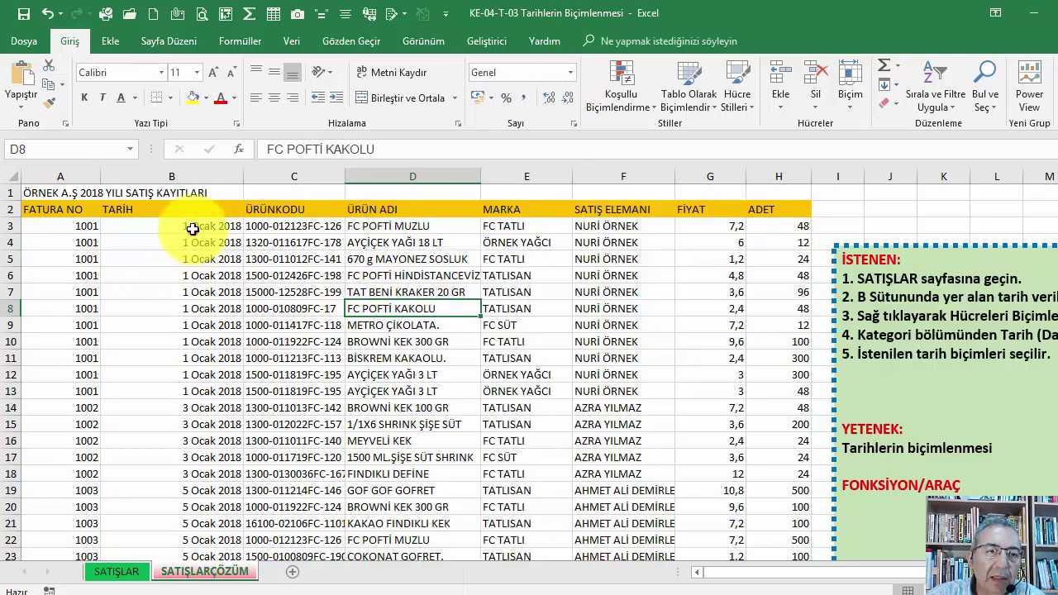
pyautogui.click(190, 223)
pyautogui.hotkey('ctrl', 'shift', 'Down')
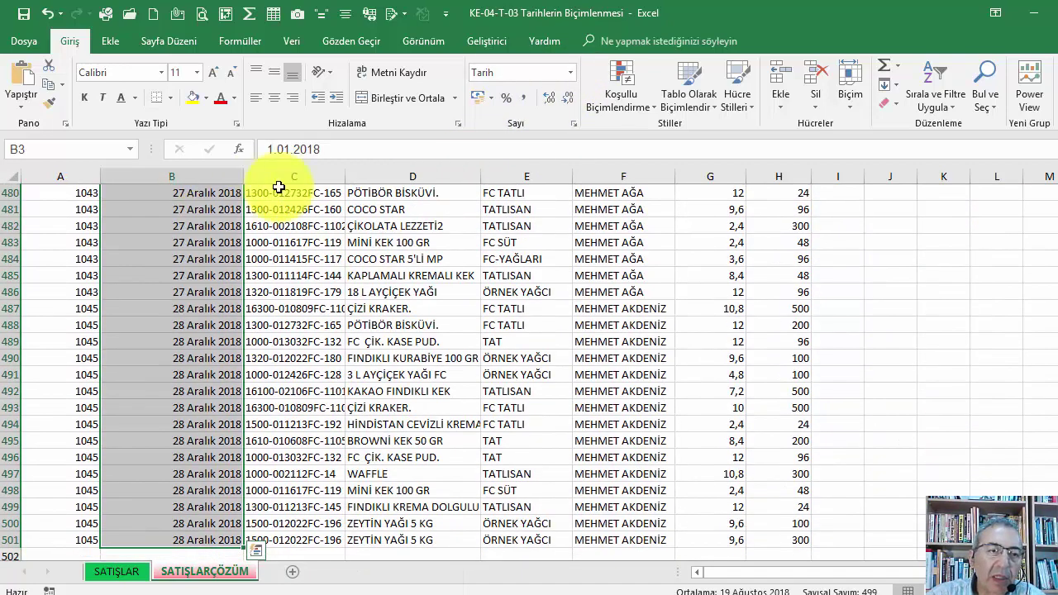
pyautogui.rightClick(205, 248)
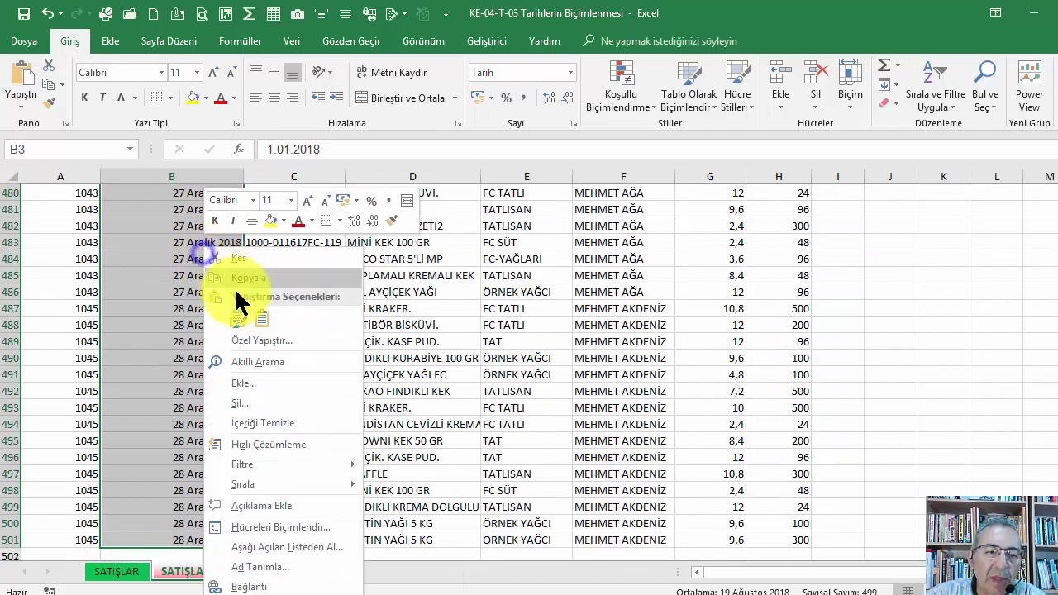
pyautogui.click(302, 526)
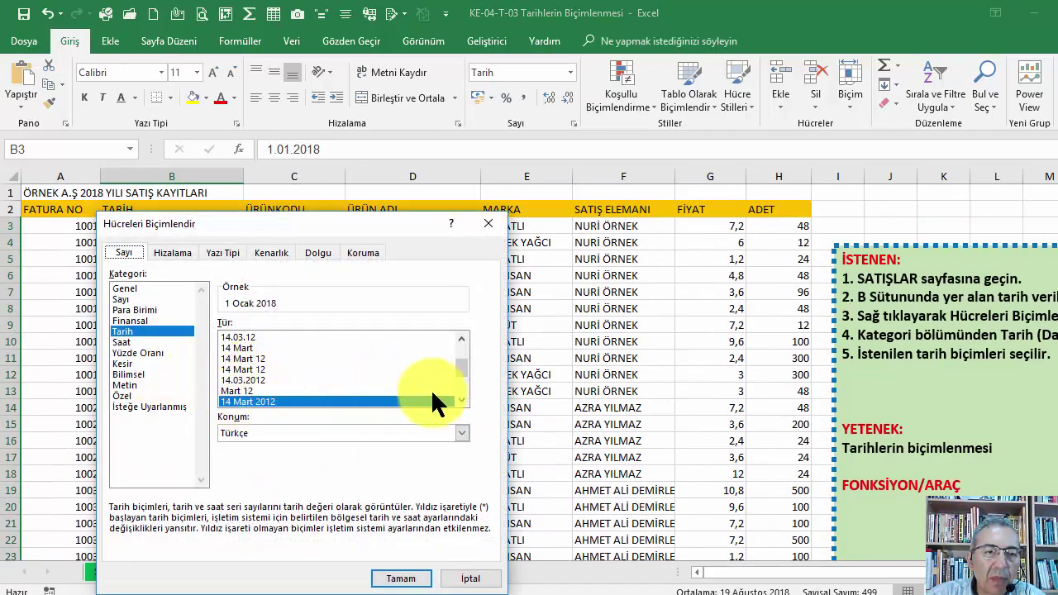
pyautogui.moveTo(462, 376); pyautogui.dragTo(471, 325)
pyautogui.click(263, 338)
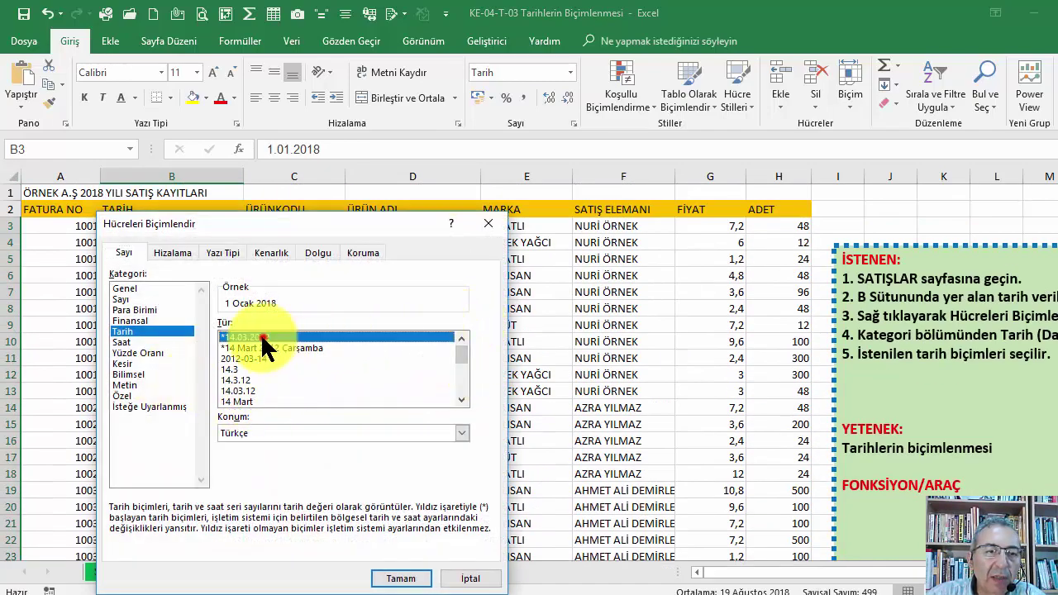
pyautogui.click(284, 346)
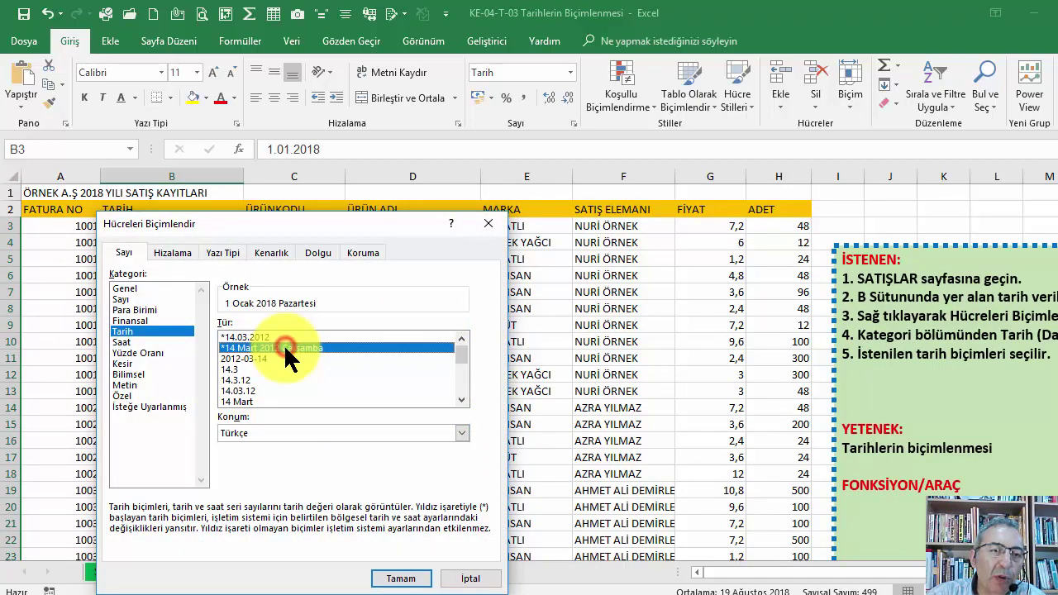
pyautogui.click(254, 359)
pyautogui.click(401, 579)
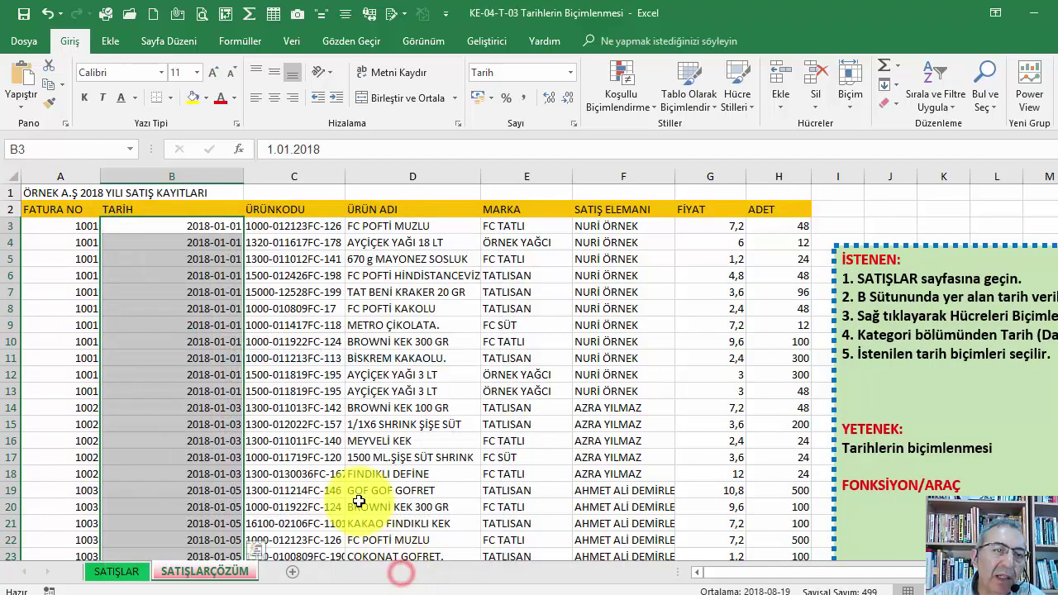
pyautogui.moveTo(242, 180); pyautogui.dragTo(226, 177)
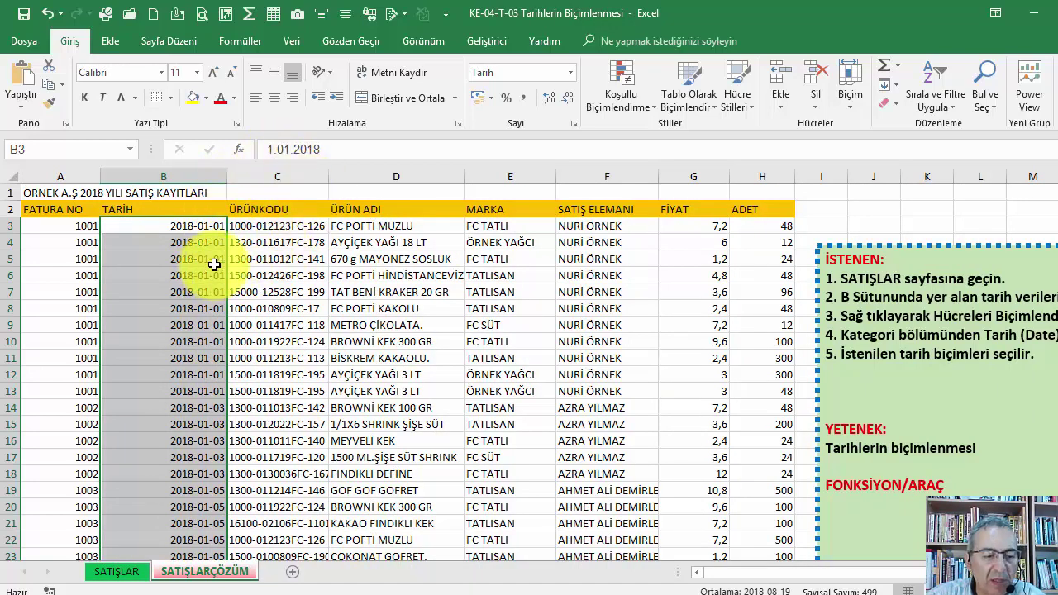
# Step: Apply Kısa Tarih to the dates from B3 down to the last row
pyautogui.hotkey('ctrl', 'q')
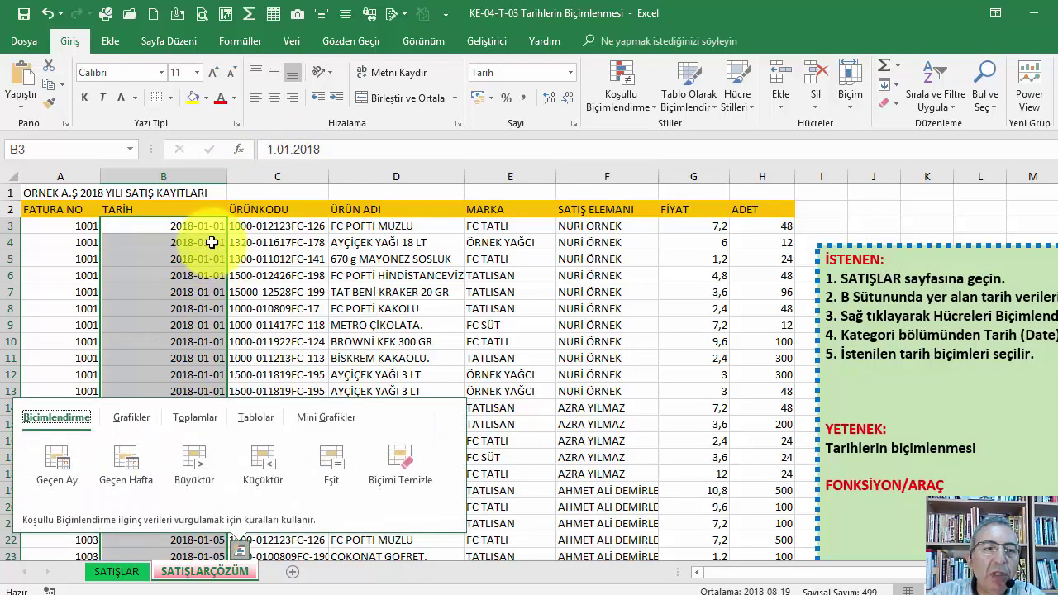
pyautogui.click(198, 220)
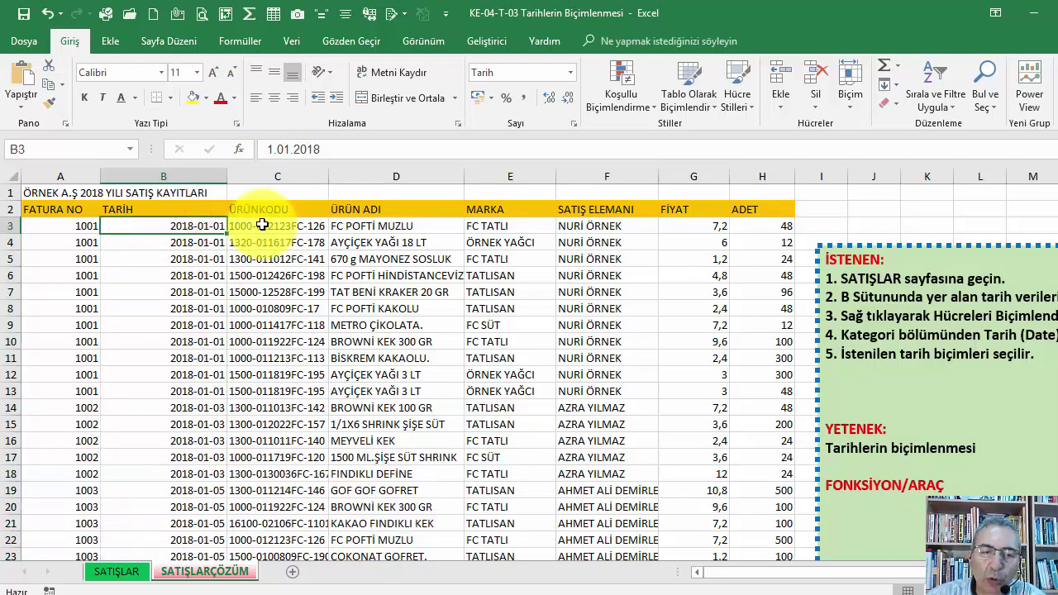
pyautogui.hotkey('ctrl', 'shift', 'Down')
pyautogui.click(570, 73)
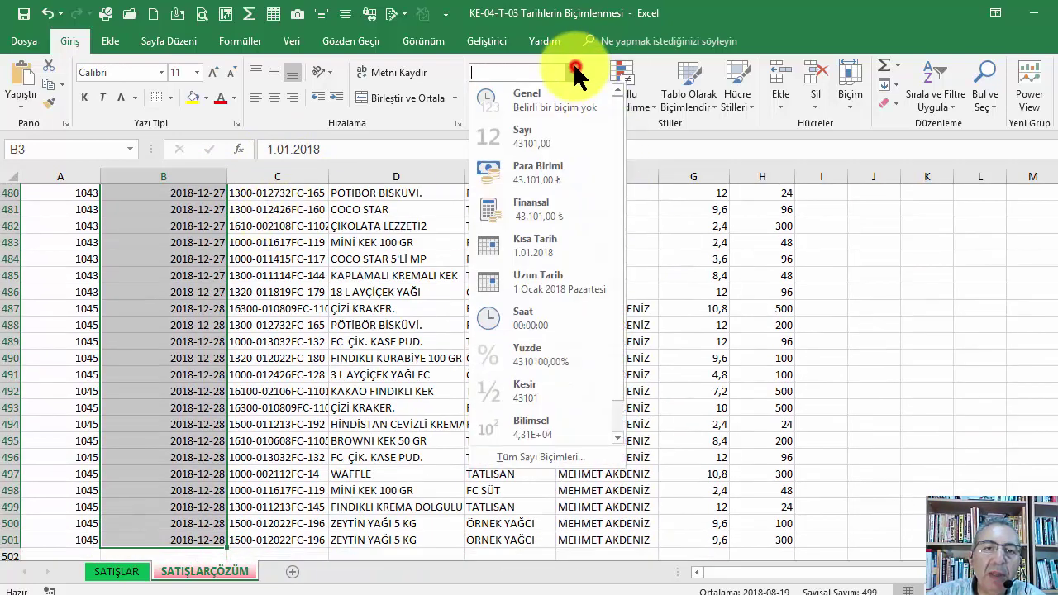
pyautogui.click(546, 241)
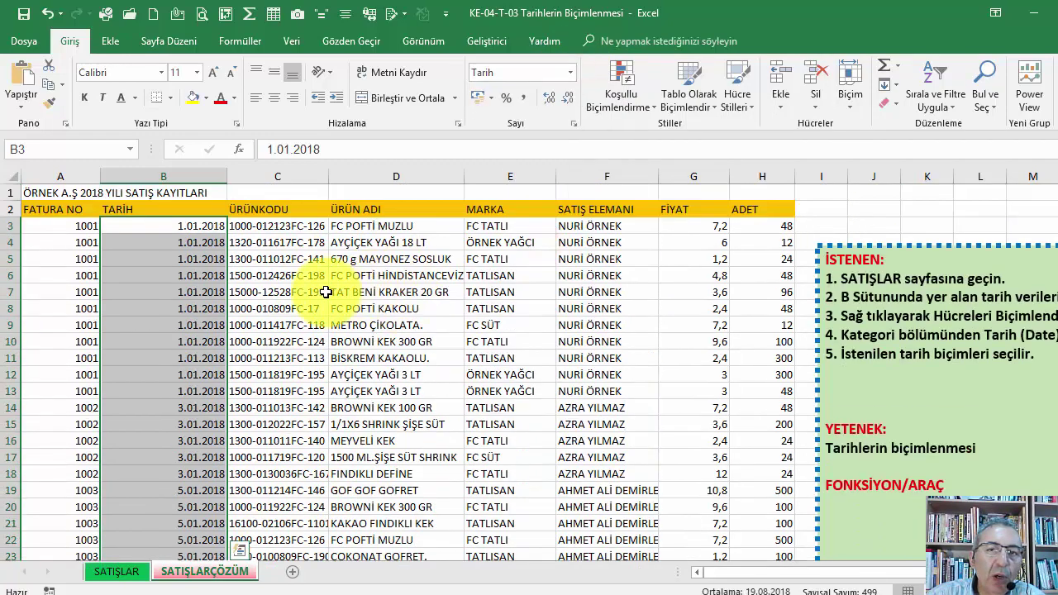
# Step: Clear the formats to reveal serial numbers like 43101, then reapply Kısa Tarih
pyautogui.click(896, 103)
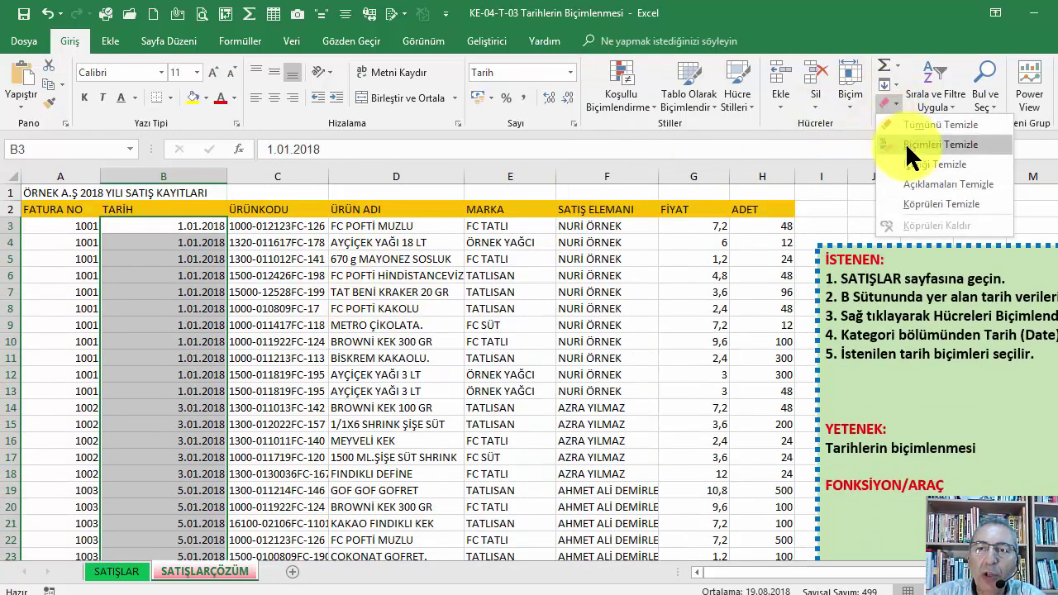
pyautogui.click(919, 147)
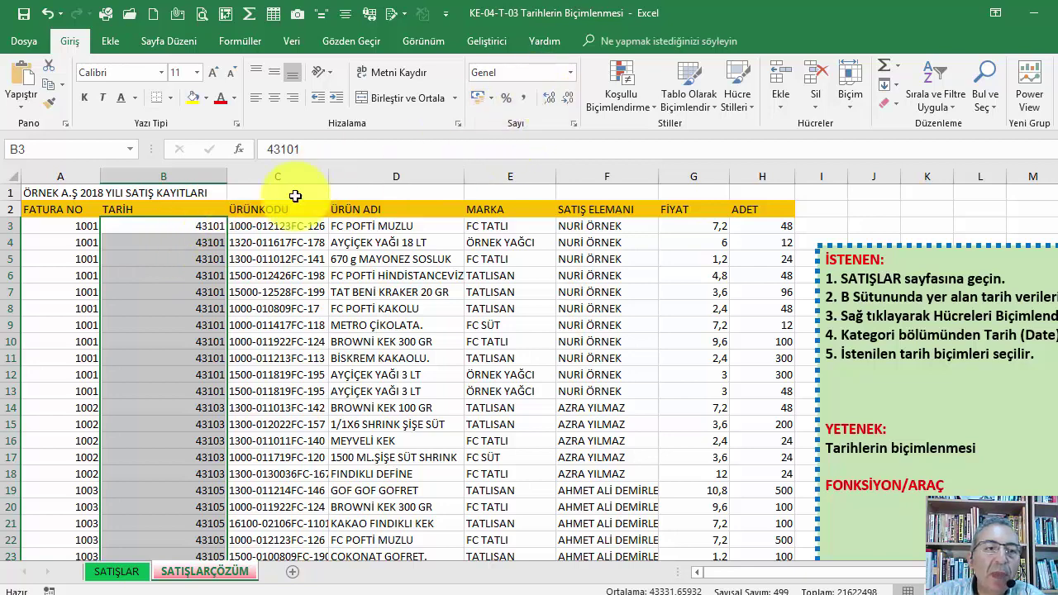
pyautogui.click(570, 76)
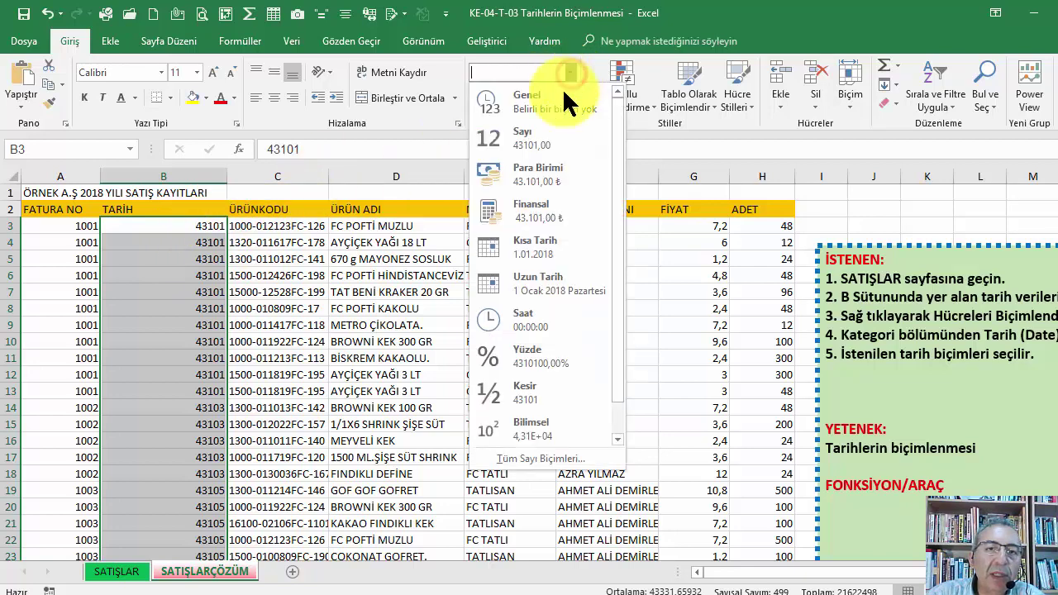
pyautogui.click(554, 244)
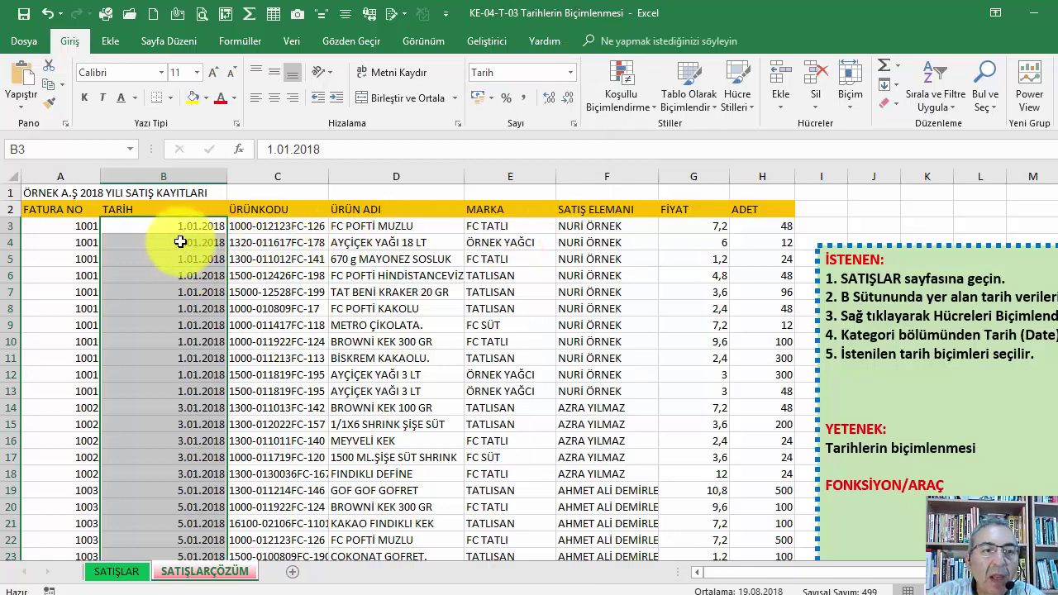
# Step: Enter 18.07.2018 in D1 and check that it is stored as a date
pyautogui.click(367, 193)
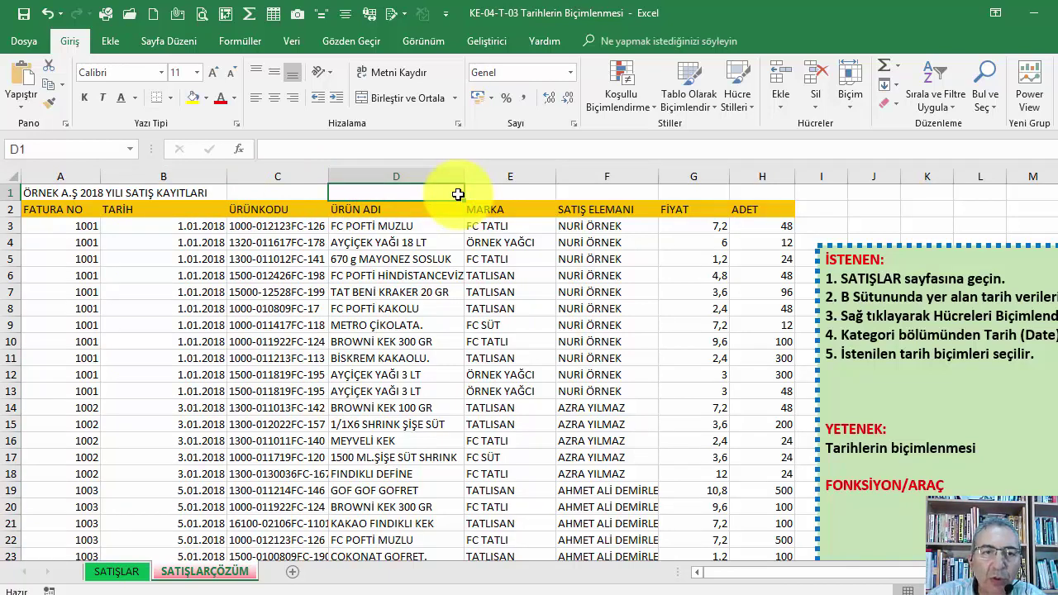
pyautogui.write('18.07.2018')
pyautogui.press('Return')
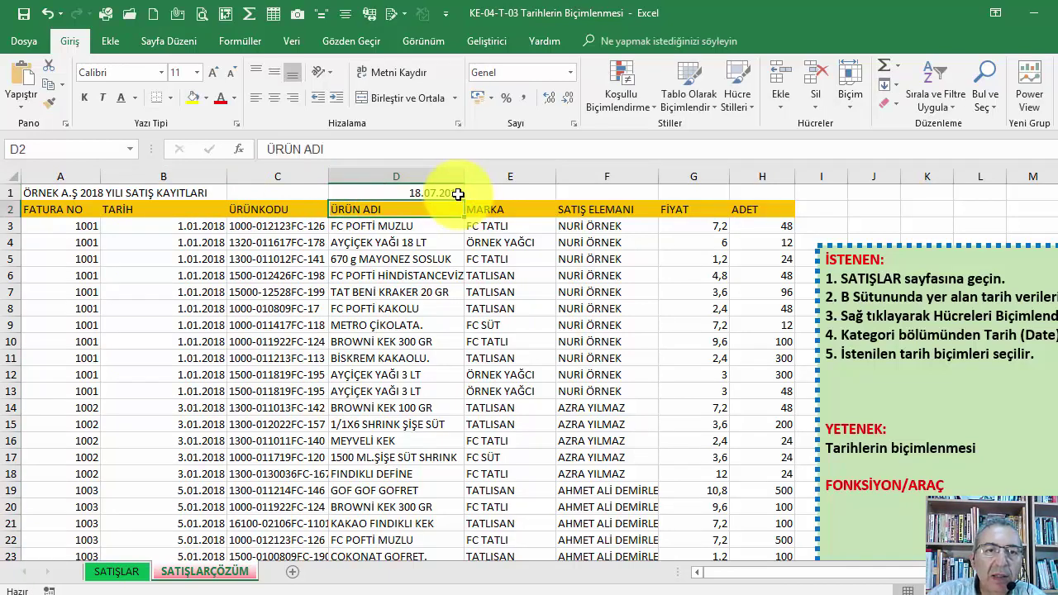
pyautogui.click(449, 193)
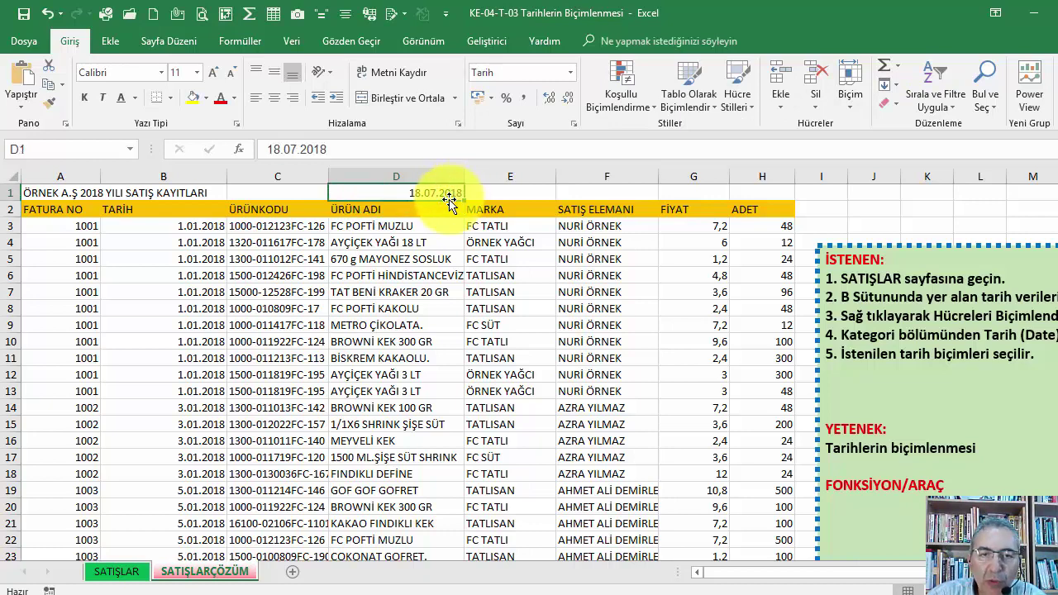
pyautogui.doubleClick(449, 201)
pyautogui.write('18.07.2018')
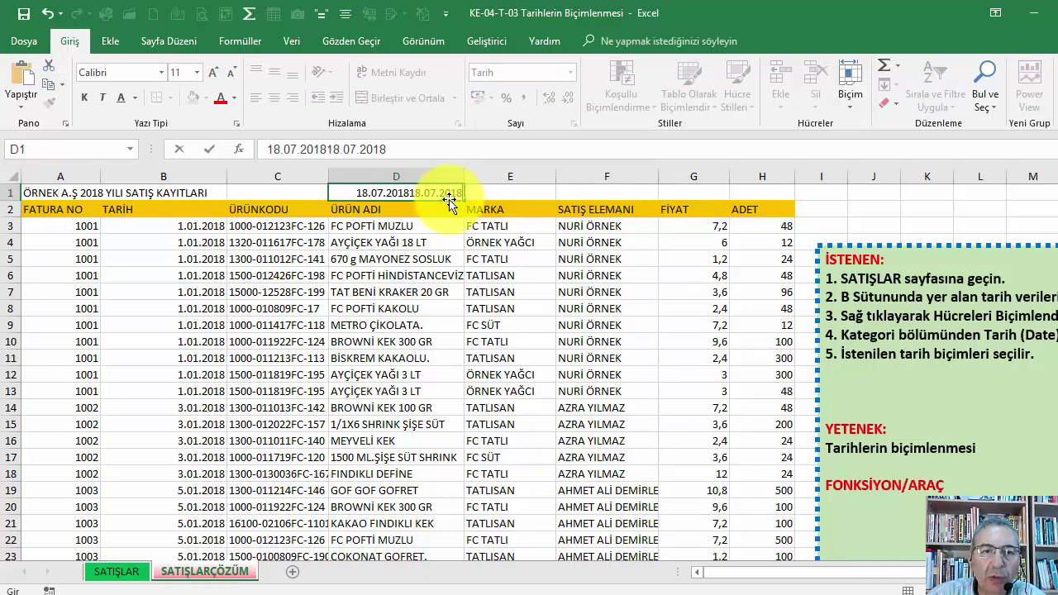
pyautogui.press('Escape')
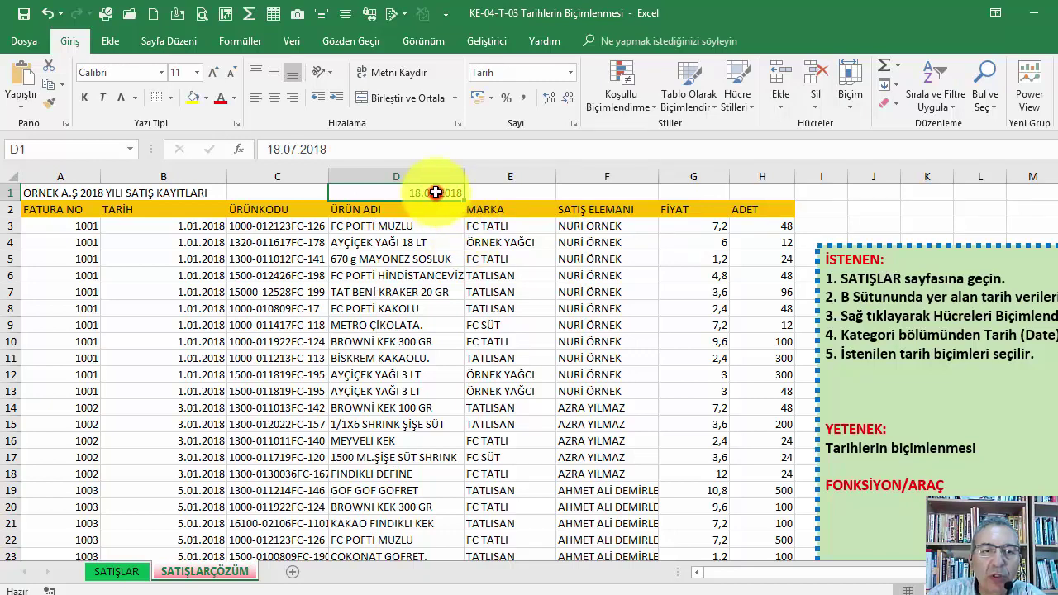
pyautogui.press('Down')
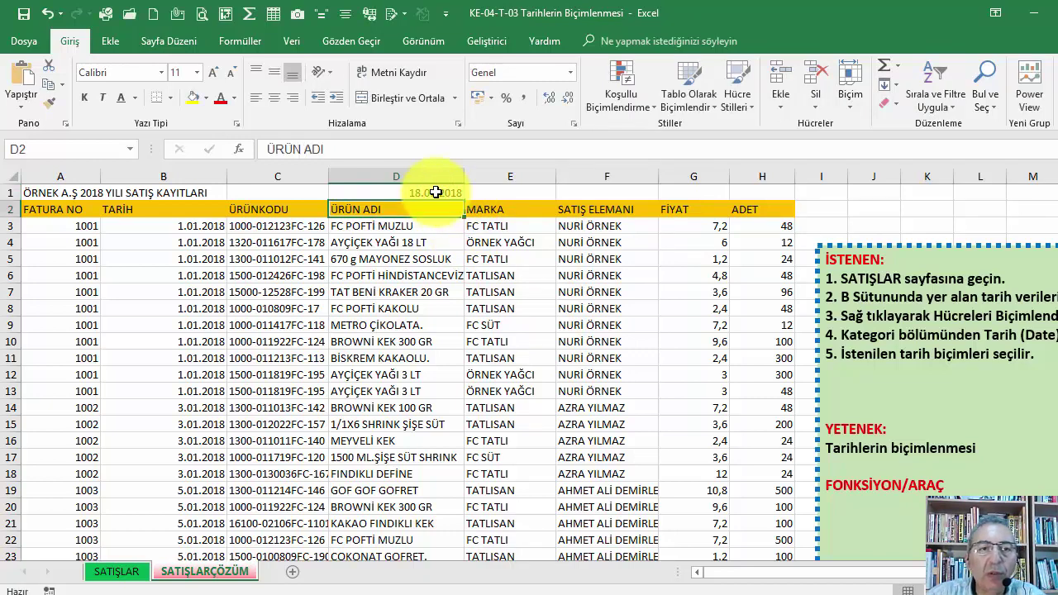
pyautogui.click(435, 191)
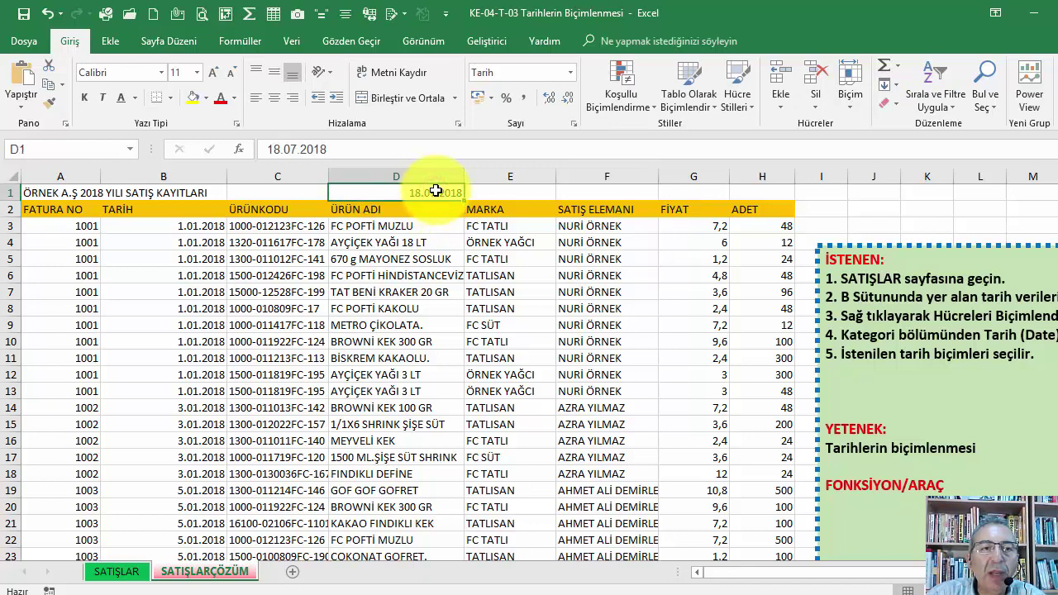
pyautogui.click(489, 193)
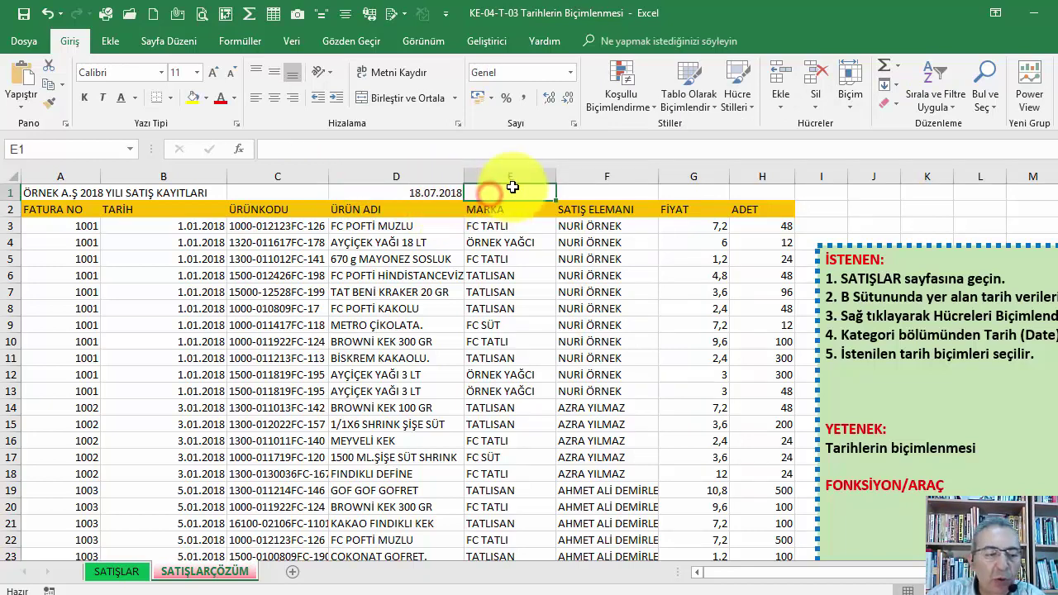
pyautogui.write('=')
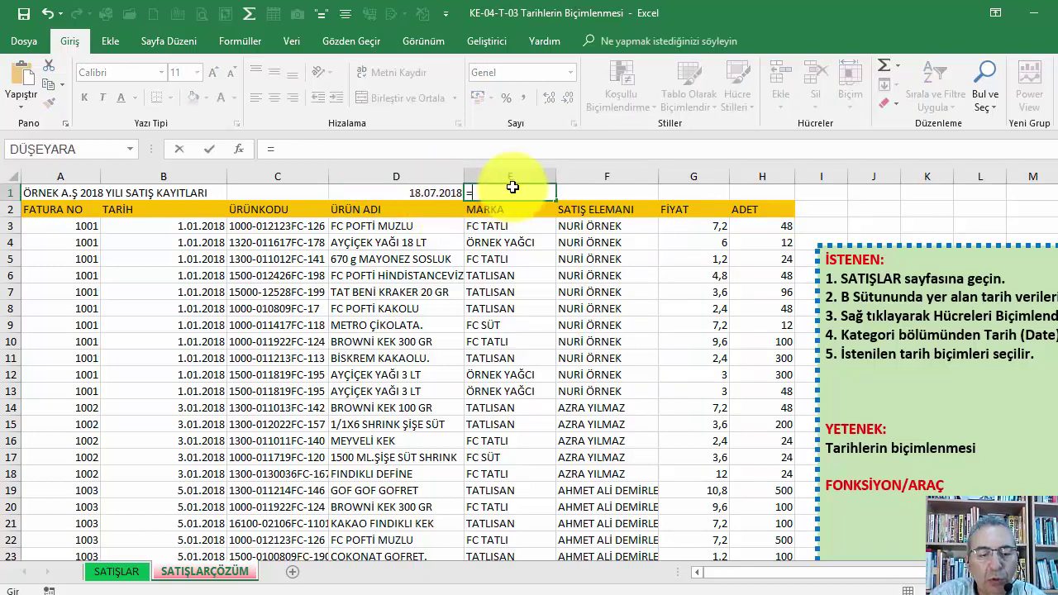
pyautogui.write('bugün()')
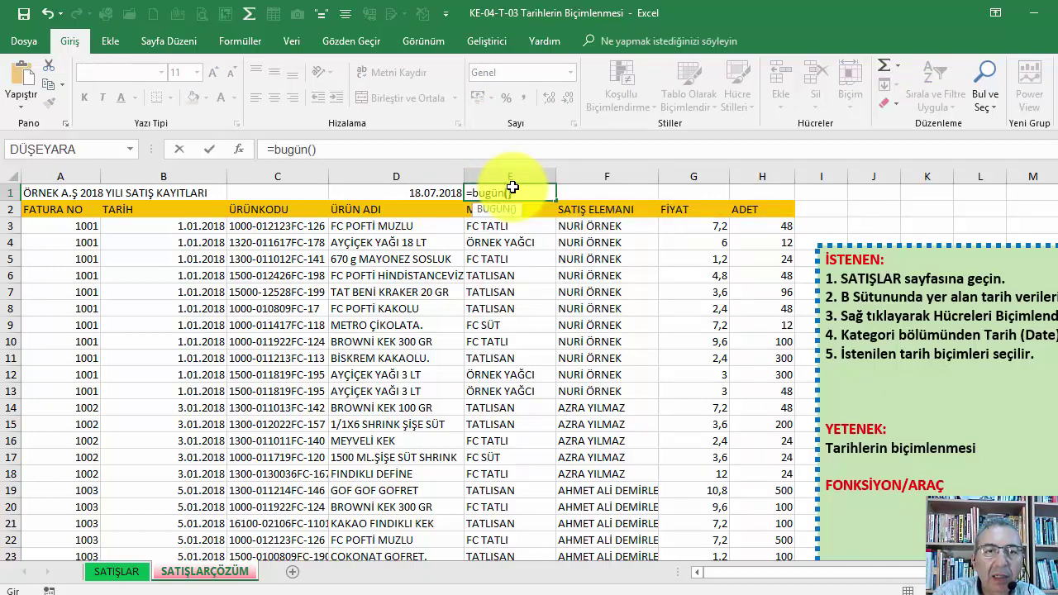
pyautogui.press('Return')
pyautogui.click(541, 192)
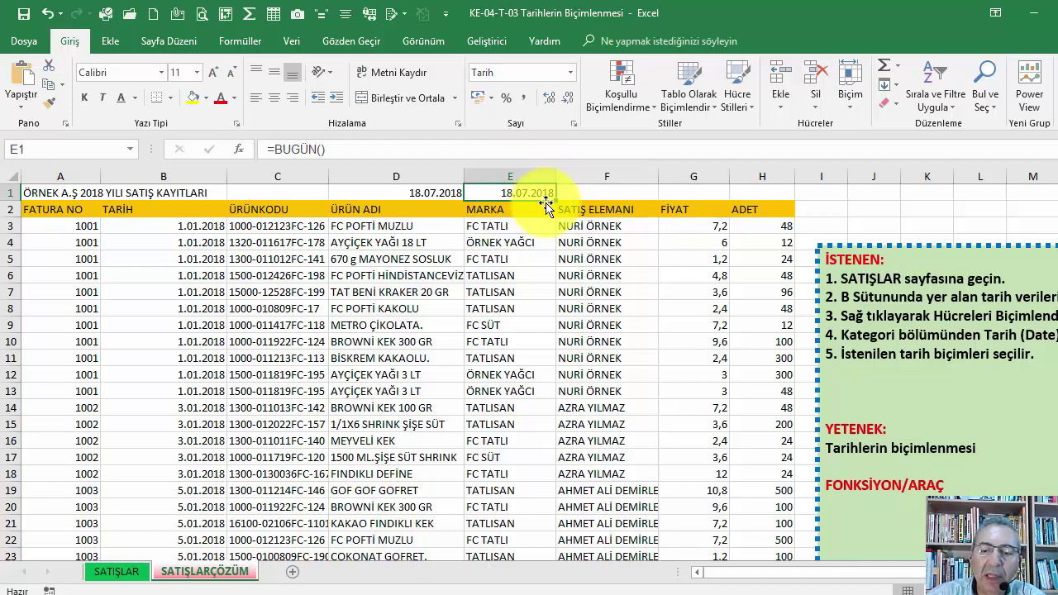
pyautogui.click(446, 194)
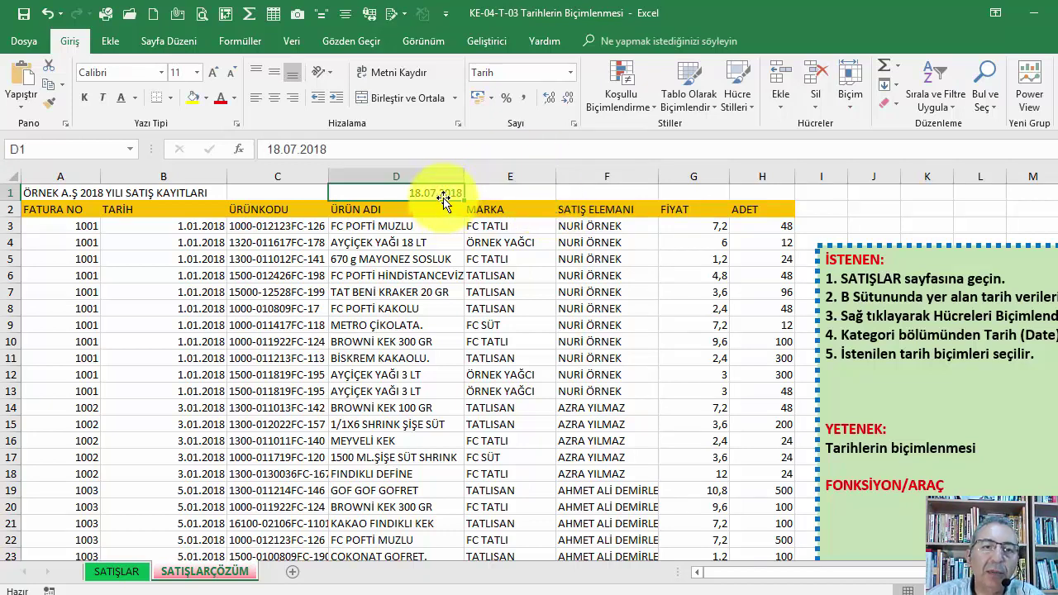
pyautogui.click(536, 190)
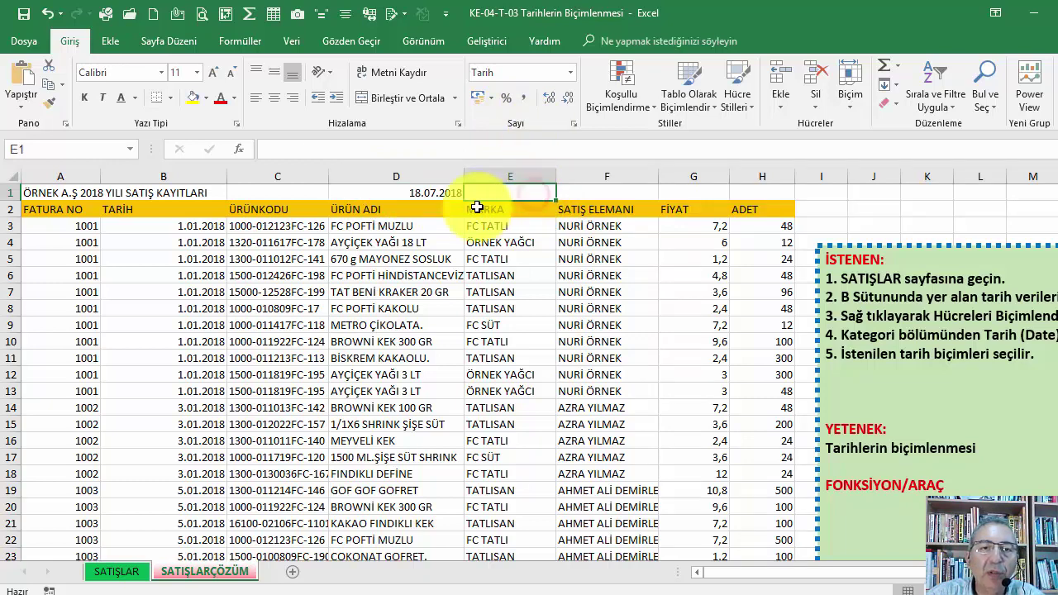
# Step: Set D1 to Sayı format with no decimals, showing serial 43299
pyautogui.click(442, 192)
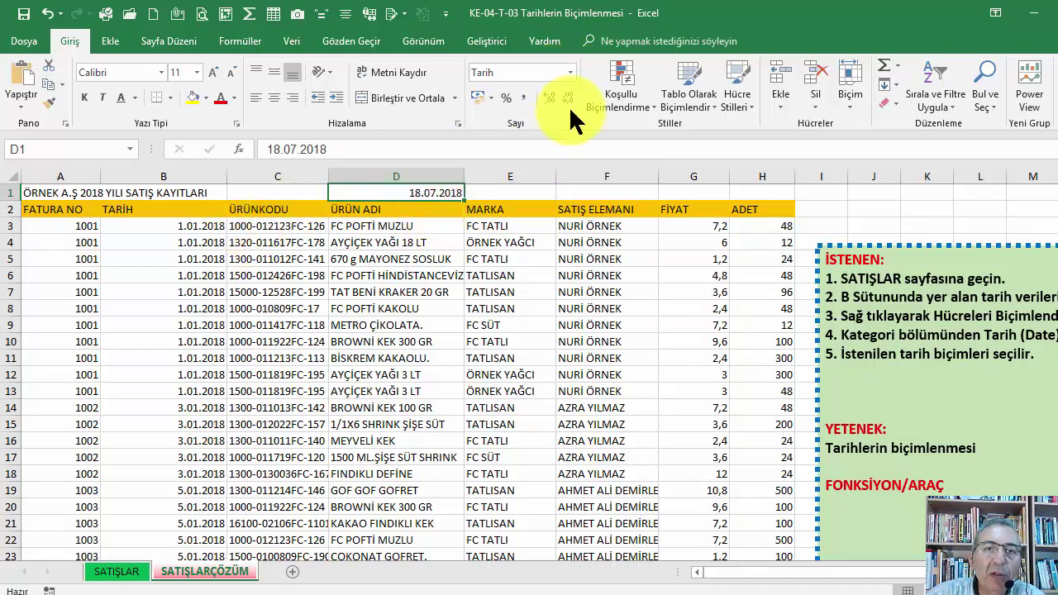
pyautogui.click(570, 75)
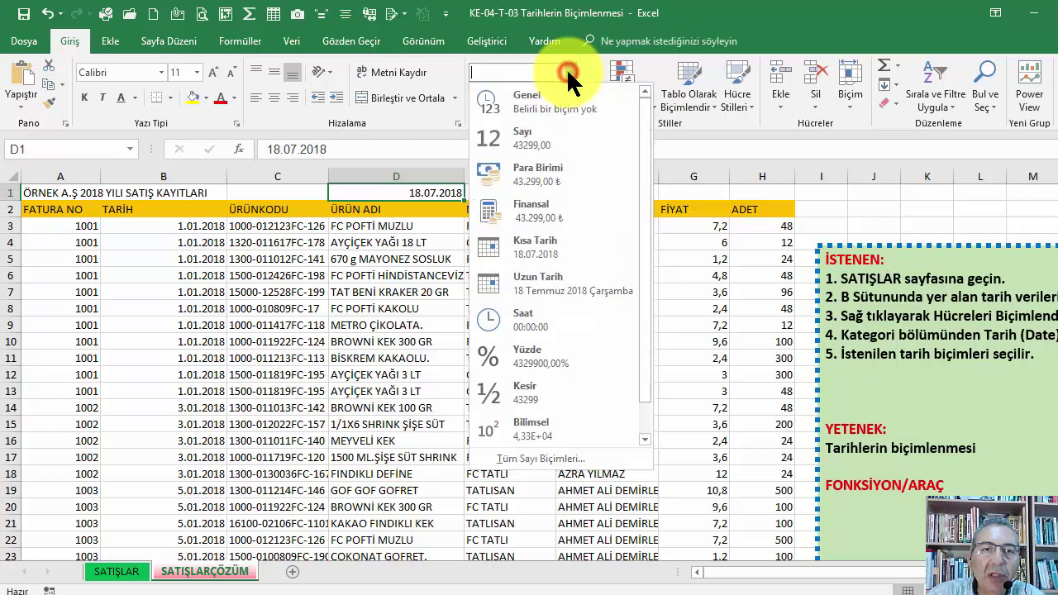
pyautogui.click(527, 134)
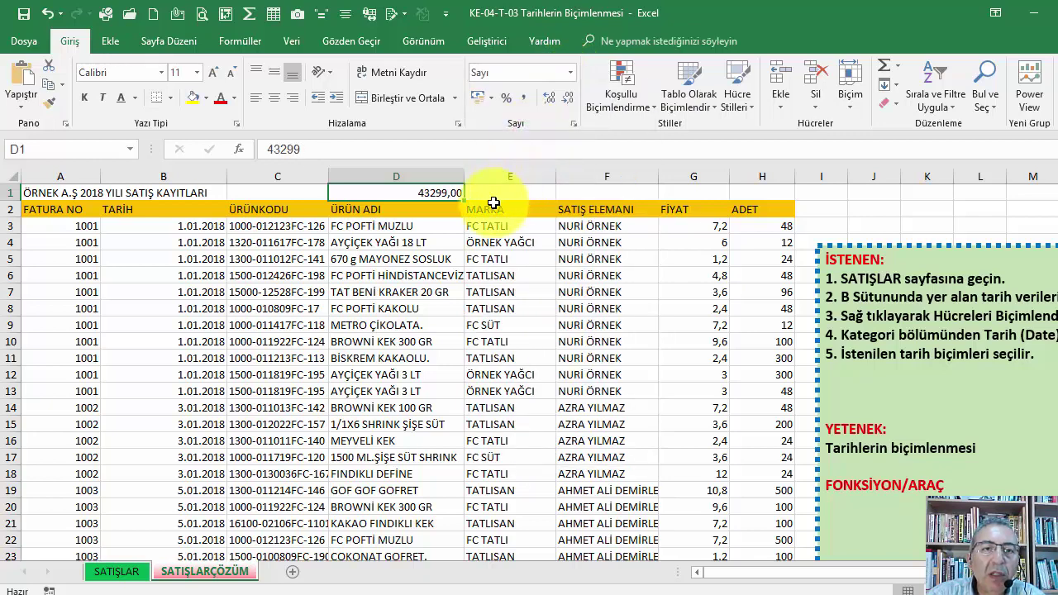
pyautogui.click(566, 97)
pyautogui.click(566, 97)
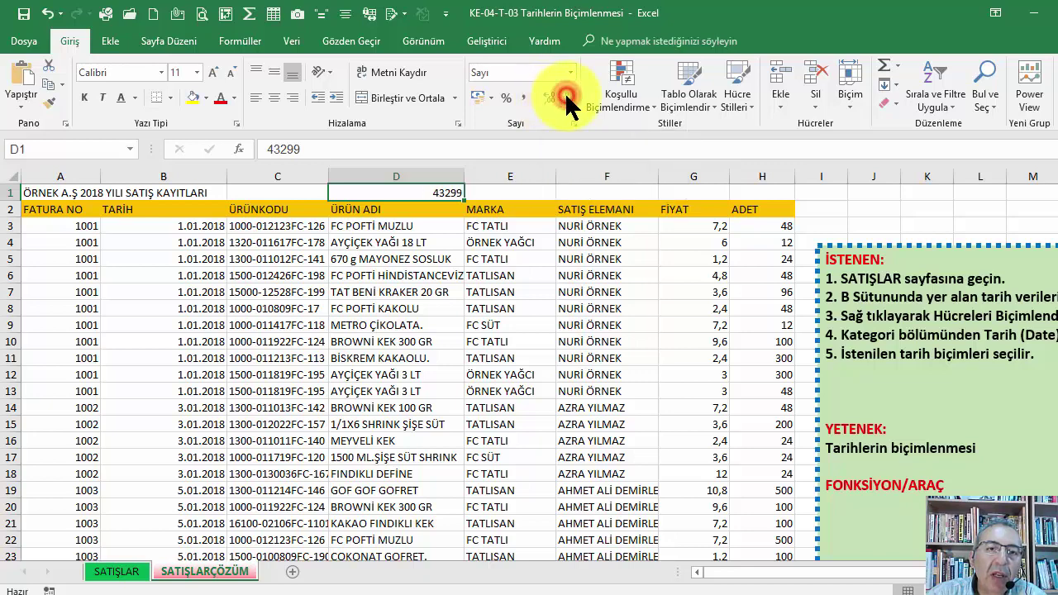
pyautogui.click(518, 192)
pyautogui.click(583, 192)
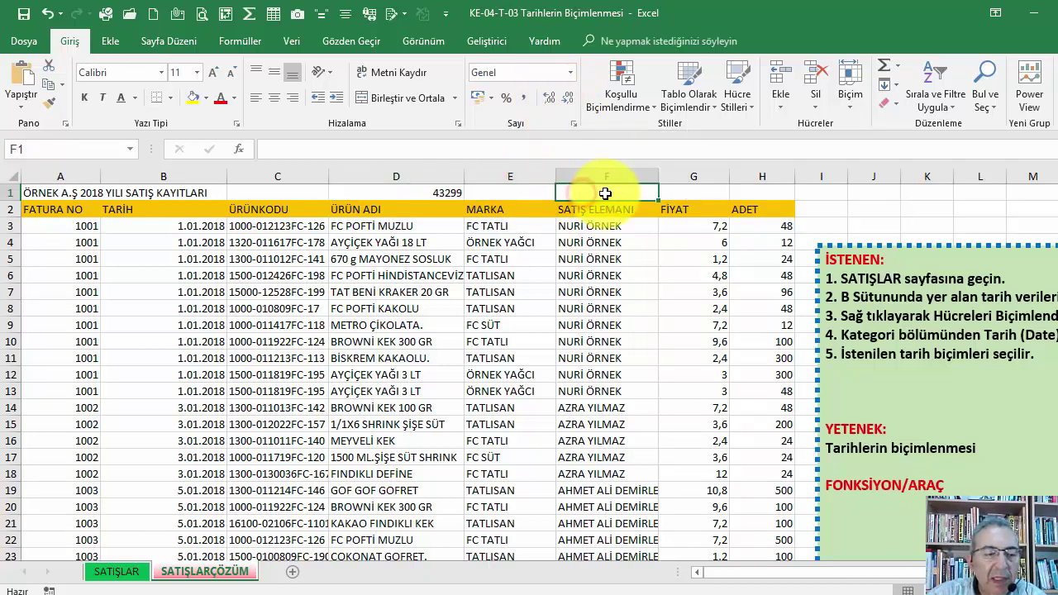
# Step: Enter 1.1.1900 in F1 and switch it to Genel format, showing 1
pyautogui.write('1.1.1900')
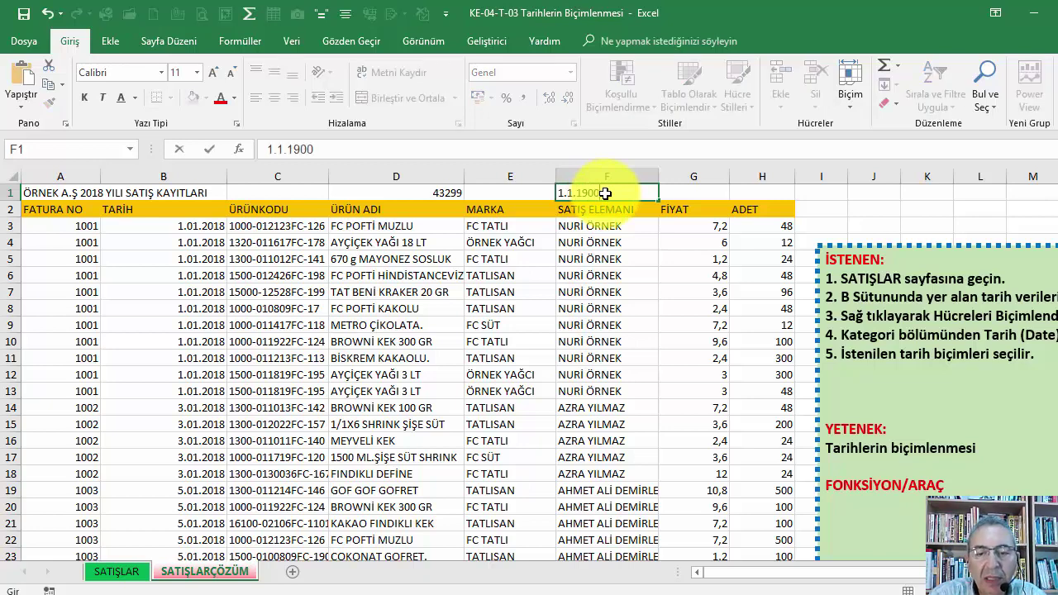
pyautogui.press('Return')
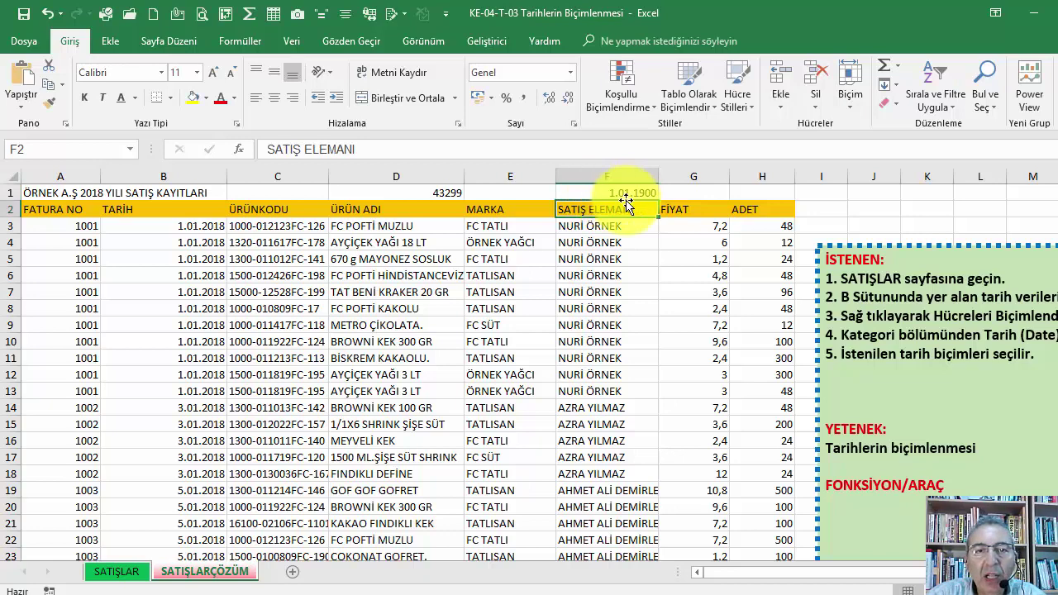
pyautogui.click(619, 192)
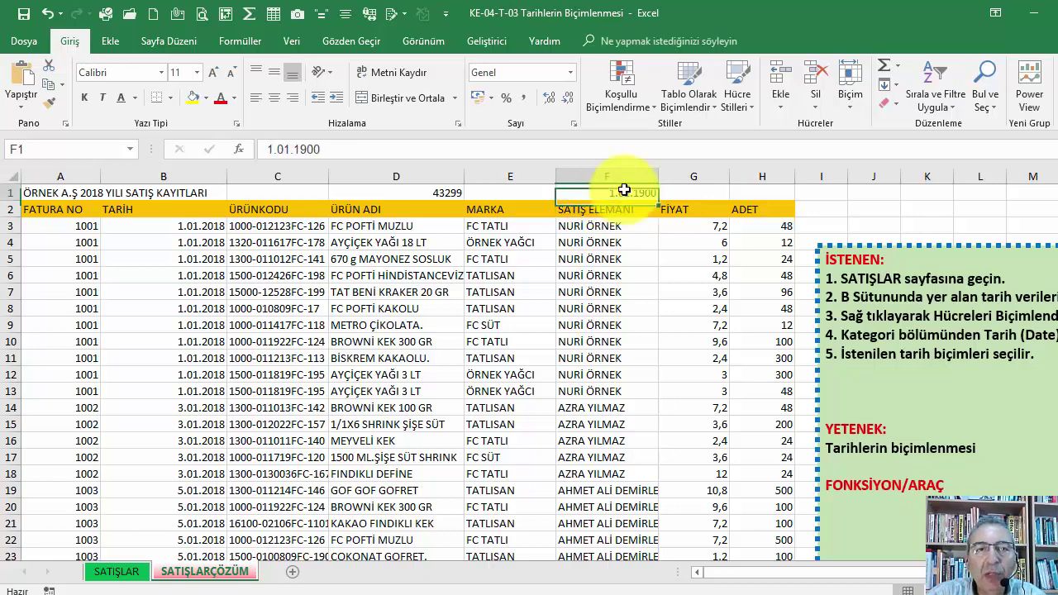
pyautogui.click(571, 72)
pyautogui.click(556, 94)
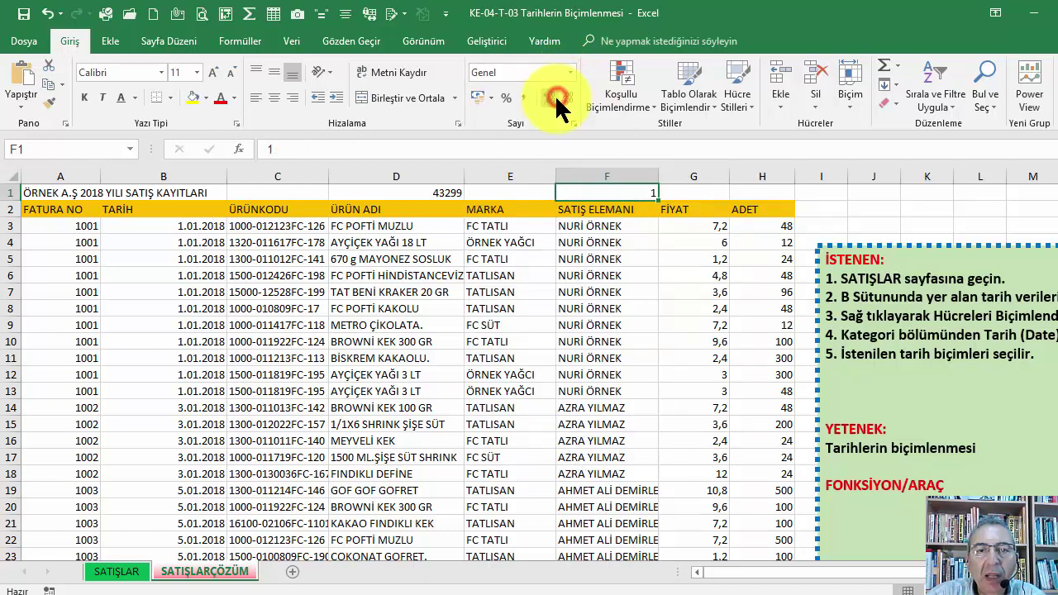
pyautogui.click(638, 208)
pyautogui.click(620, 196)
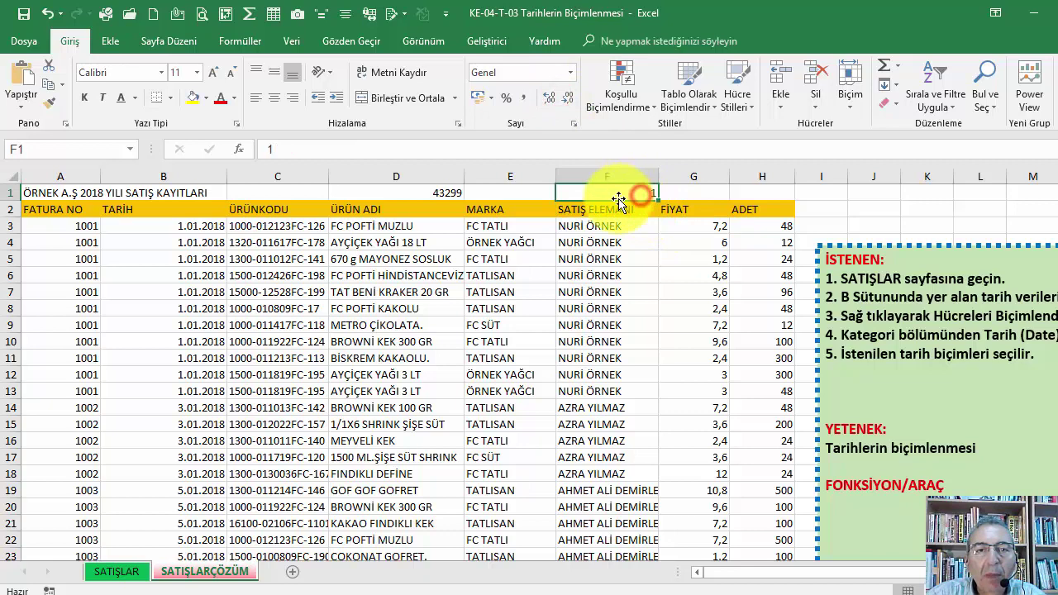
# Step: Enter 1.1.1900 in G1 as a date and compare it with F1 and D1
pyautogui.click(678, 193)
pyautogui.write('1.1.1900')
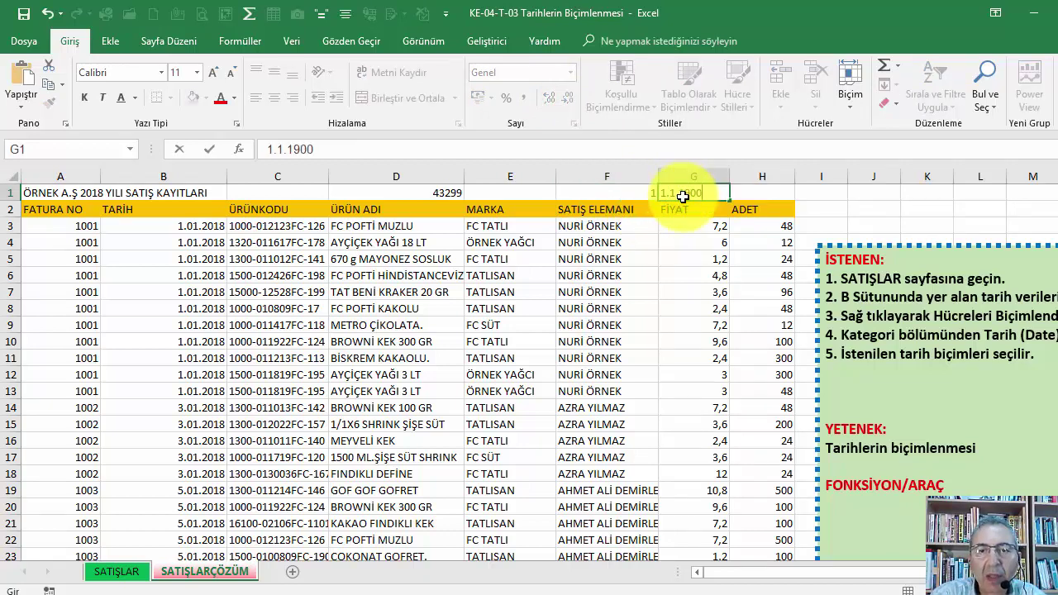
pyautogui.press('Return')
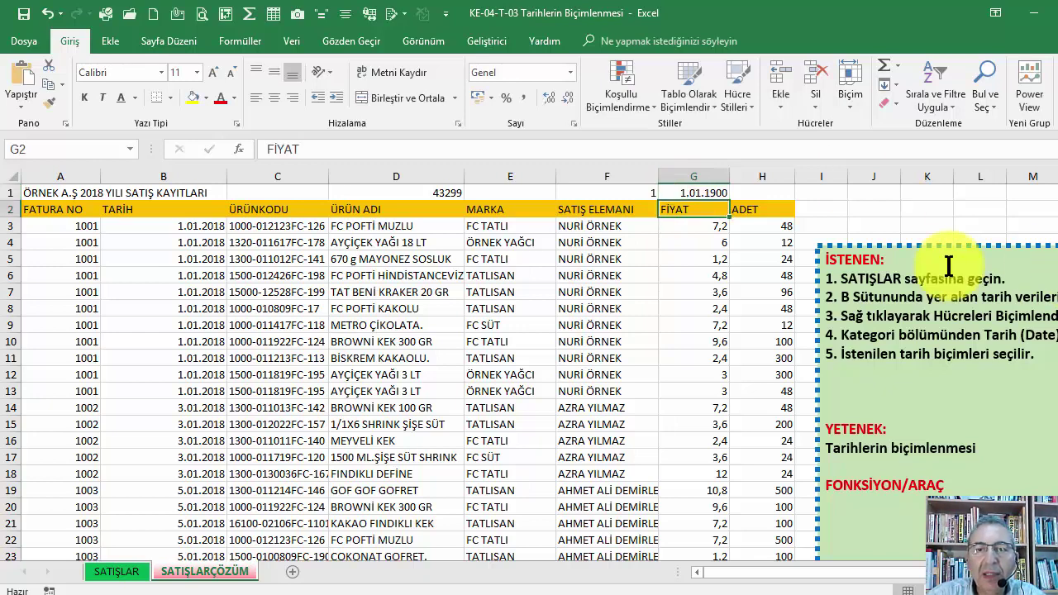
pyautogui.click(703, 192)
pyautogui.click(643, 193)
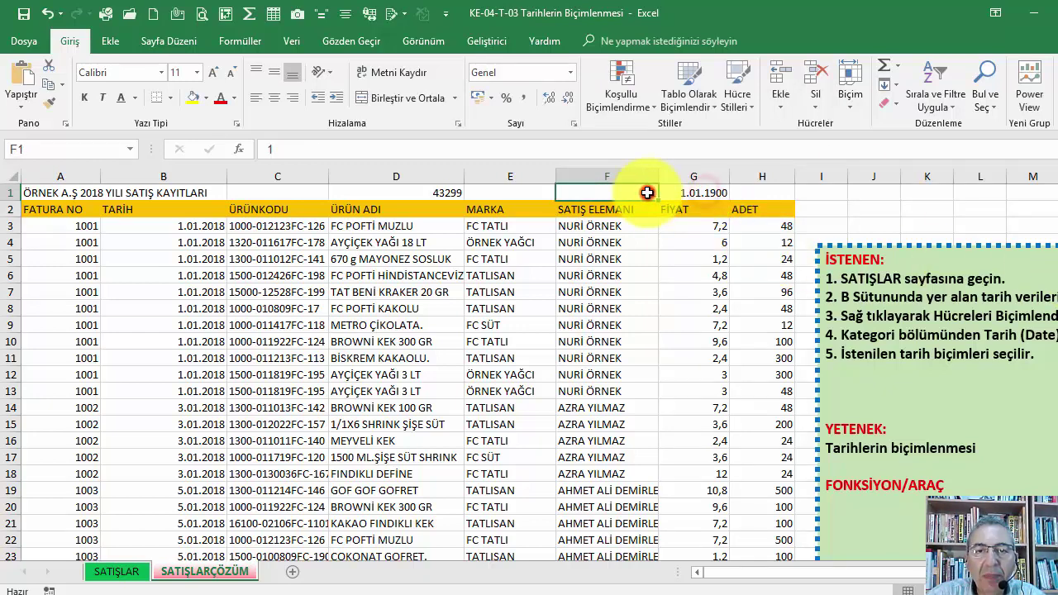
pyautogui.click(446, 194)
pyautogui.click(289, 193)
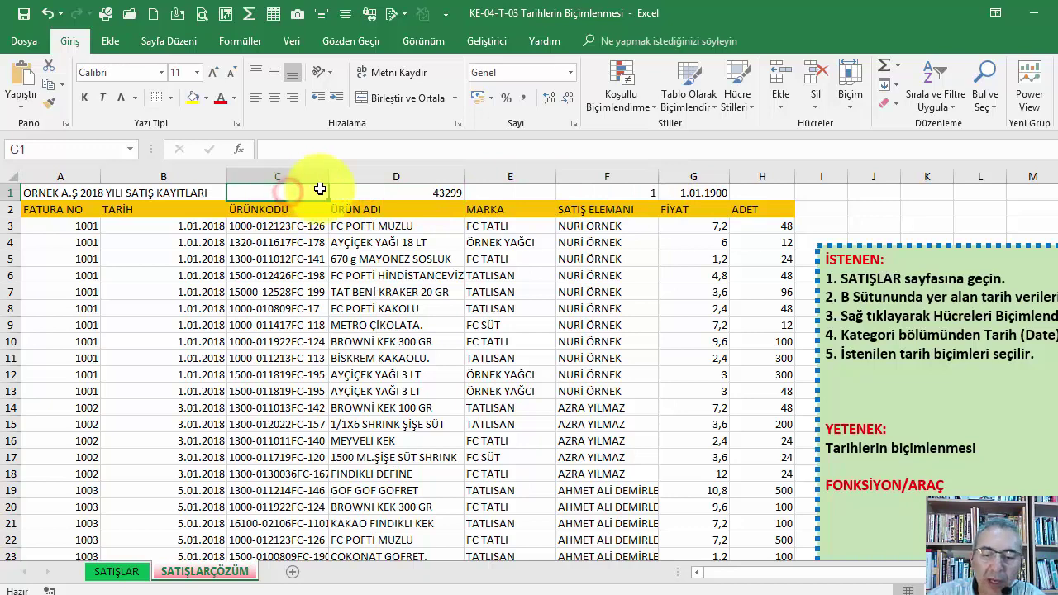
# Step: Enter today's date, 18.07.2018, in C1 with Ctrl+;
pyautogui.hotkey('ctrl', ';')
pyautogui.press('Return')
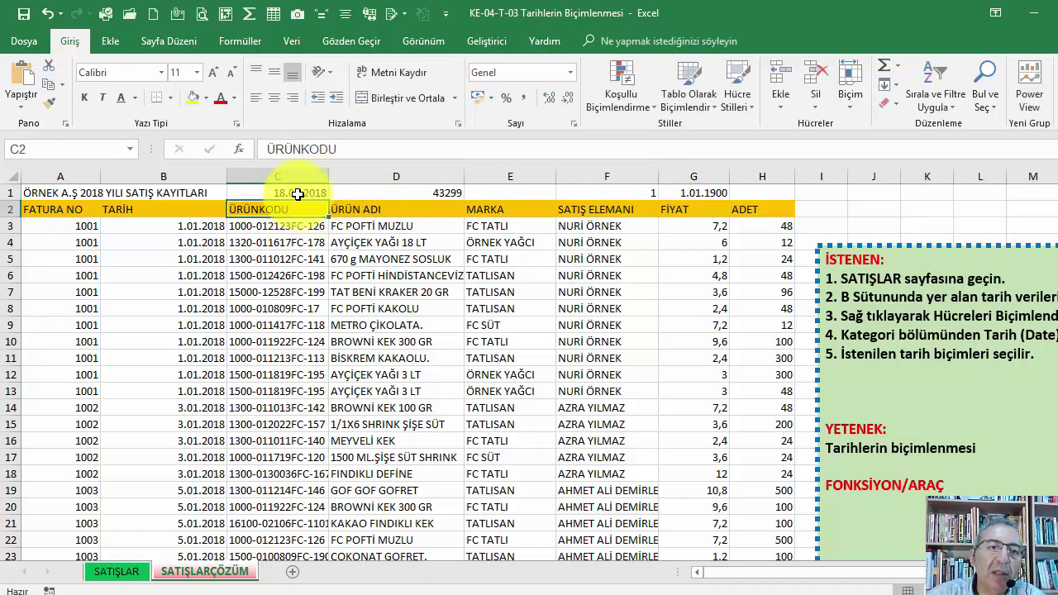
pyautogui.click(297, 193)
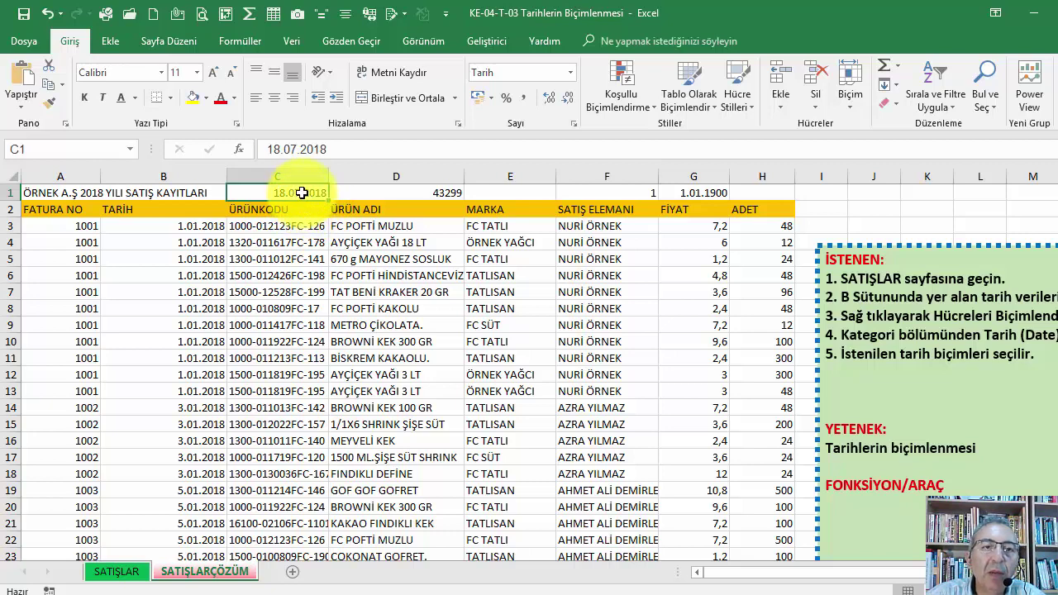
# Step: Compare C1's date, D1's serial 43299 and G1's 1.01.1900
pyautogui.click(438, 192)
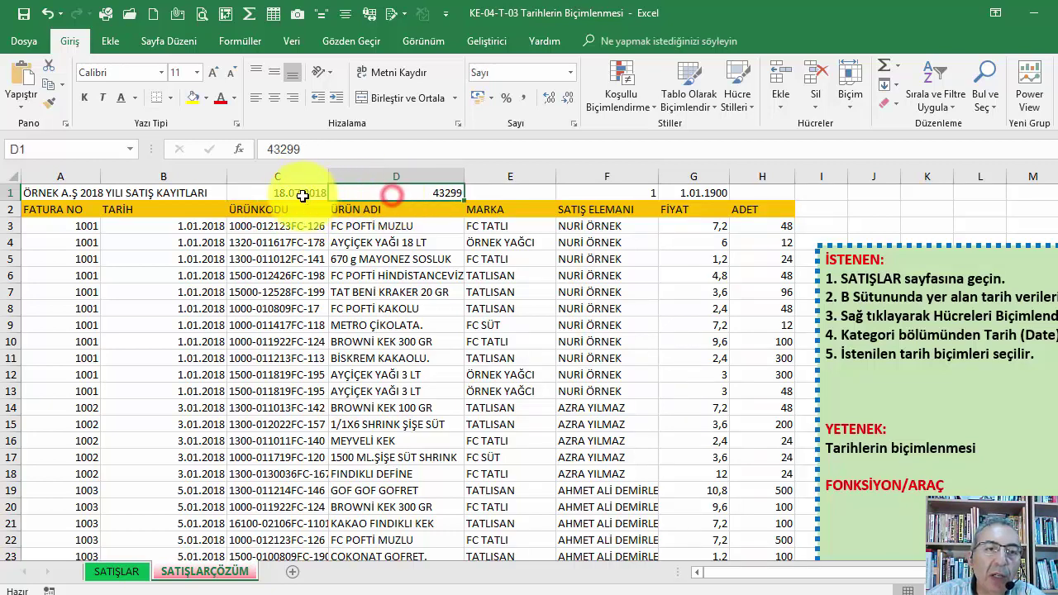
pyautogui.click(318, 192)
pyautogui.click(380, 192)
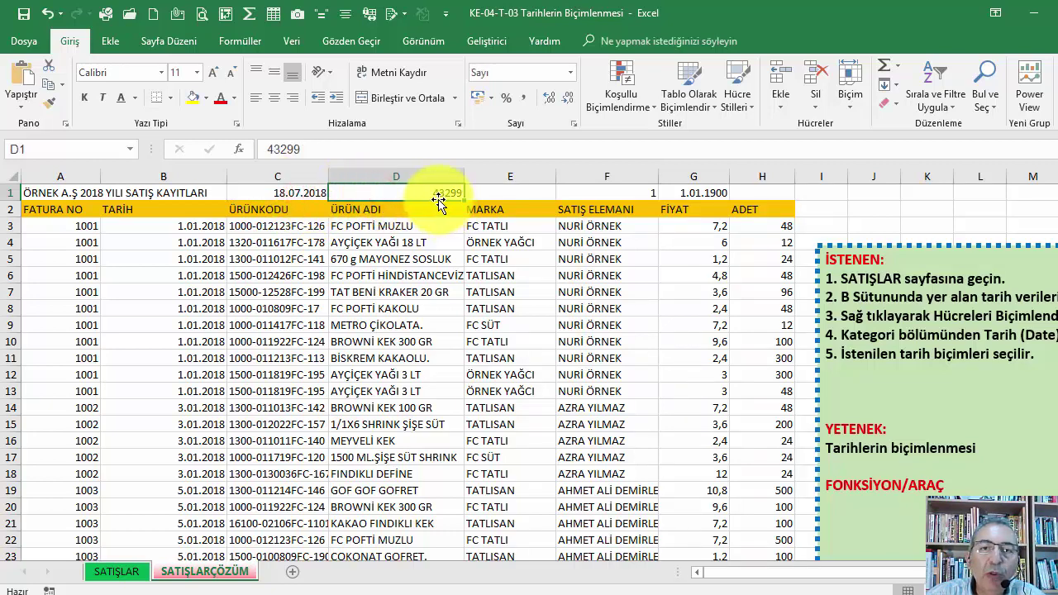
pyautogui.click(694, 193)
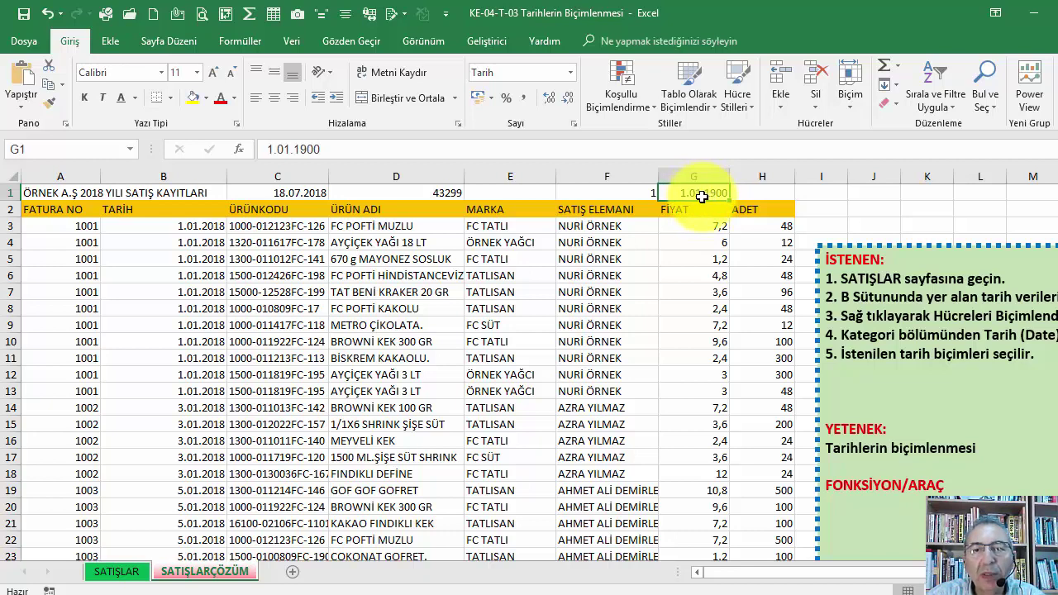
pyautogui.click(437, 193)
pyautogui.click(683, 195)
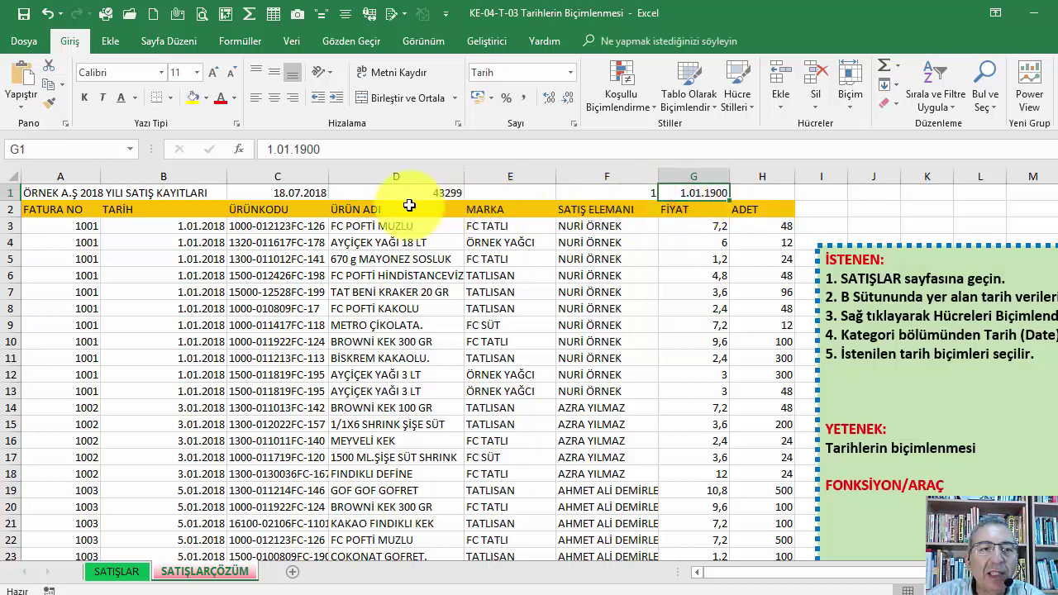
pyautogui.click(437, 193)
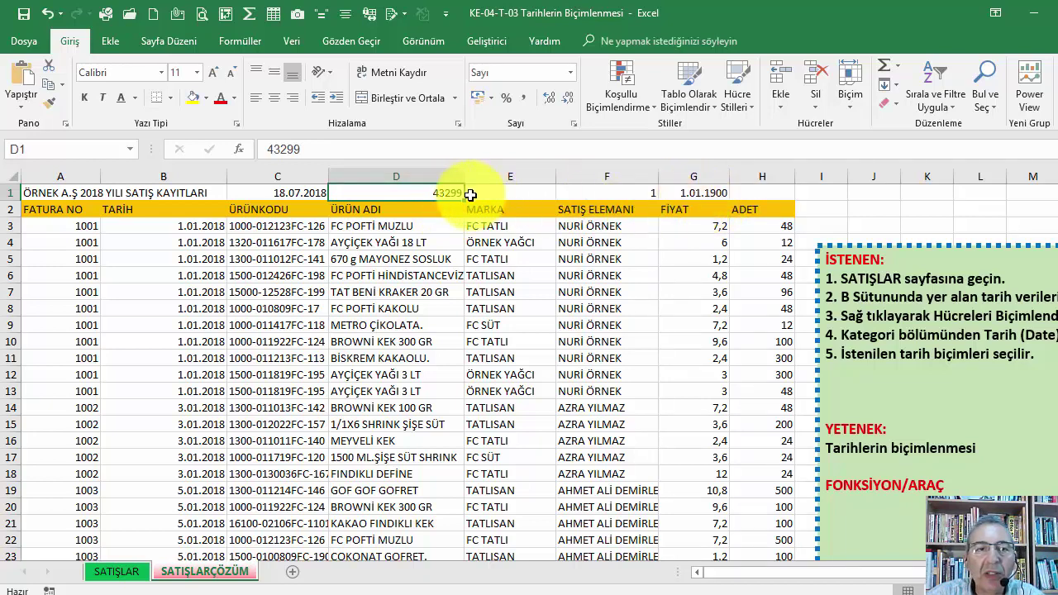
pyautogui.click(205, 225)
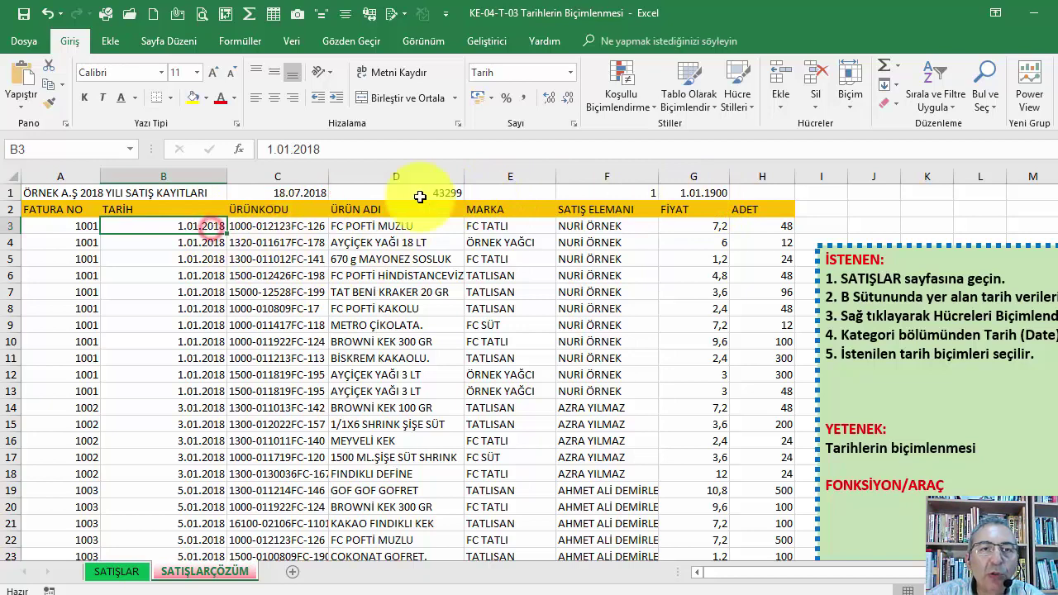
pyautogui.click(572, 75)
pyautogui.click(529, 97)
pyautogui.click(188, 261)
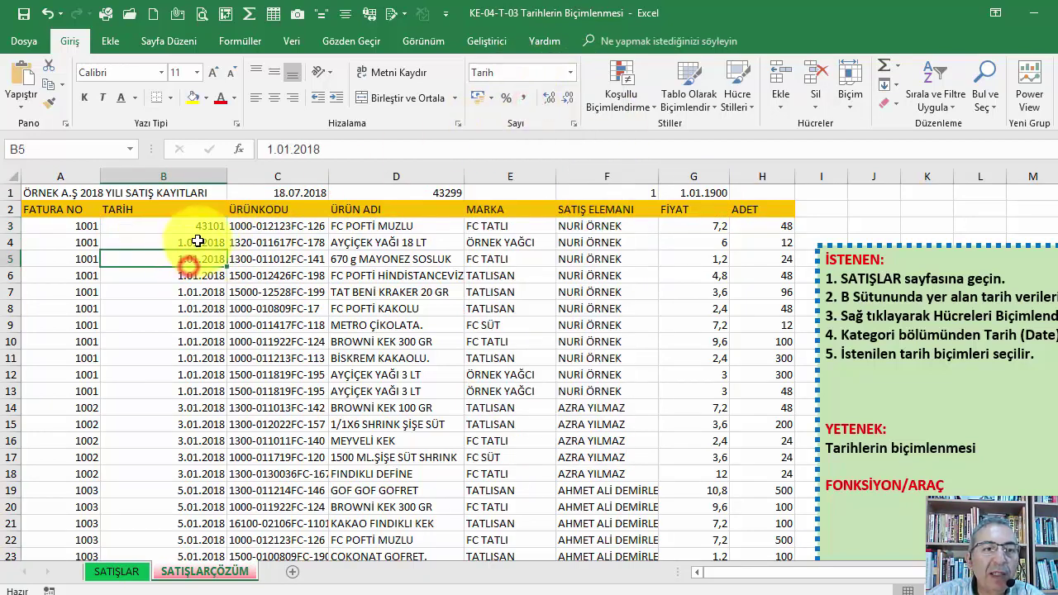
pyautogui.click(196, 226)
pyautogui.click(197, 241)
pyautogui.click(198, 227)
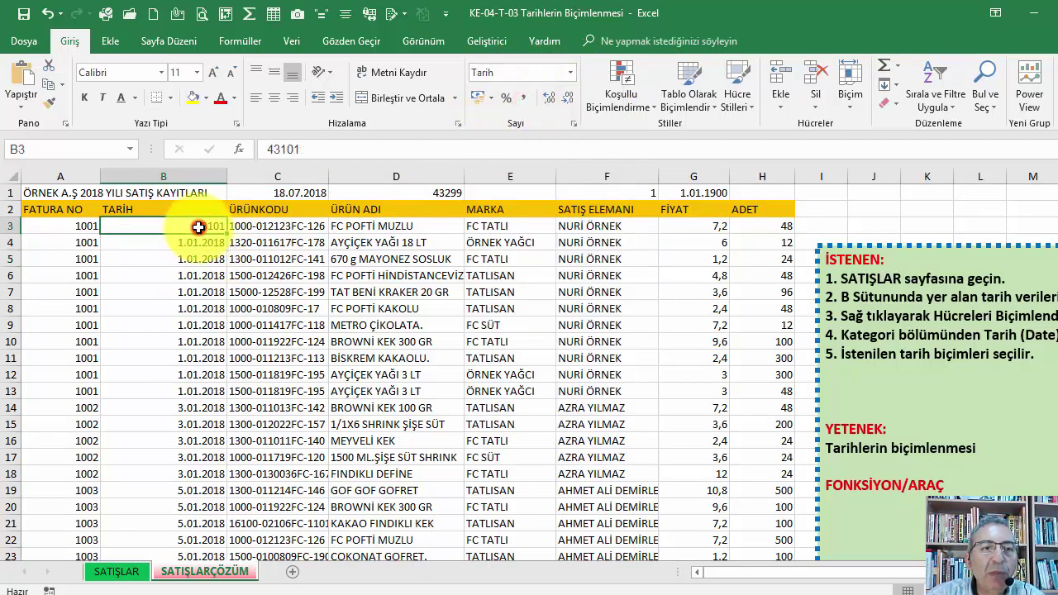
pyautogui.click(689, 192)
pyautogui.moveTo(645, 192); pyautogui.dragTo(703, 192)
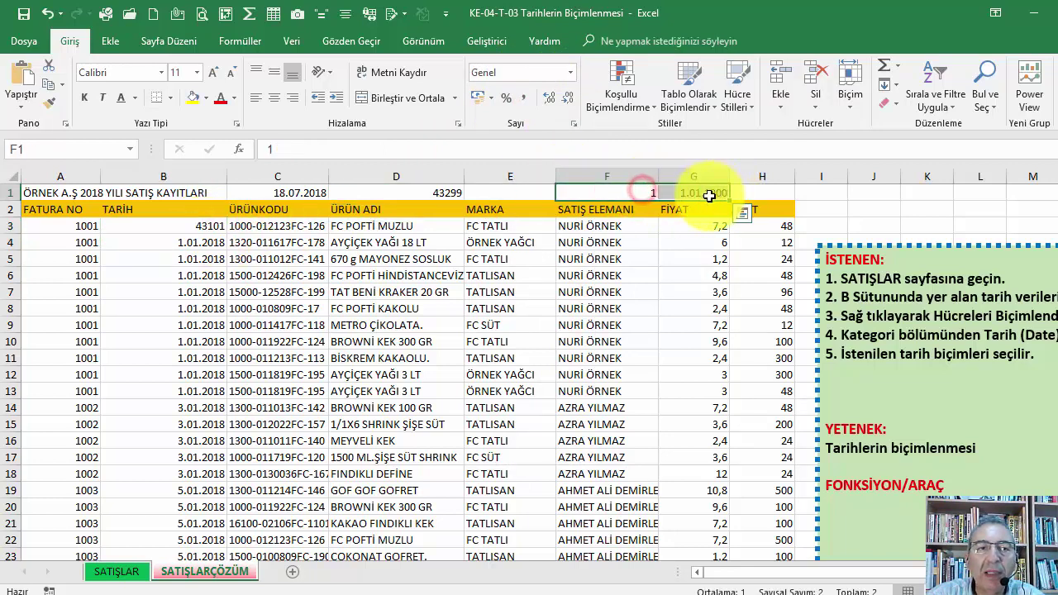
pyautogui.click(198, 242)
pyautogui.click(198, 225)
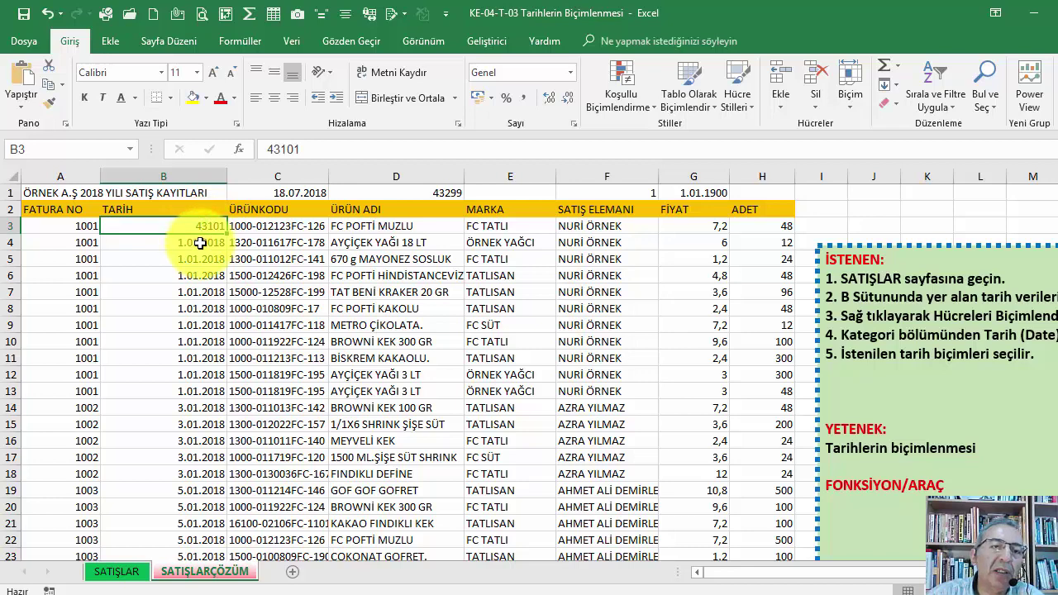
pyautogui.click(203, 245)
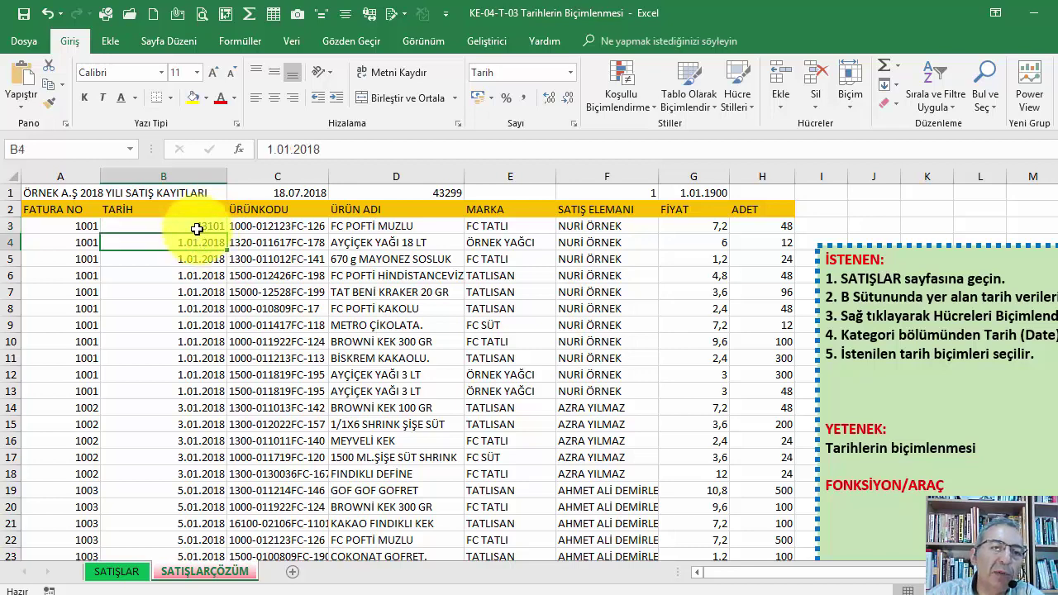
pyautogui.click(197, 226)
pyautogui.click(569, 73)
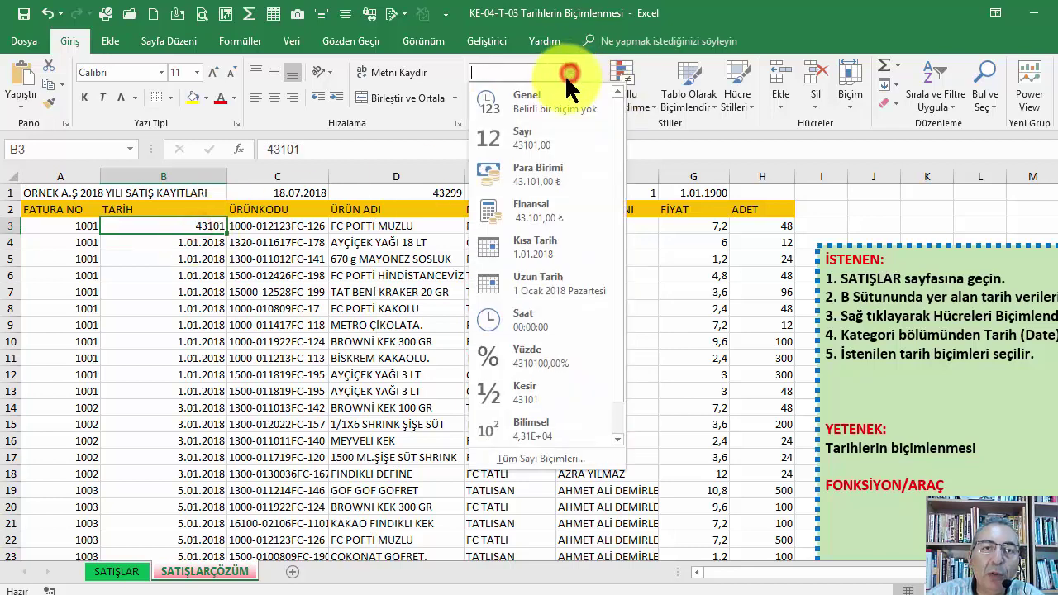
pyautogui.click(545, 241)
pyautogui.click(261, 243)
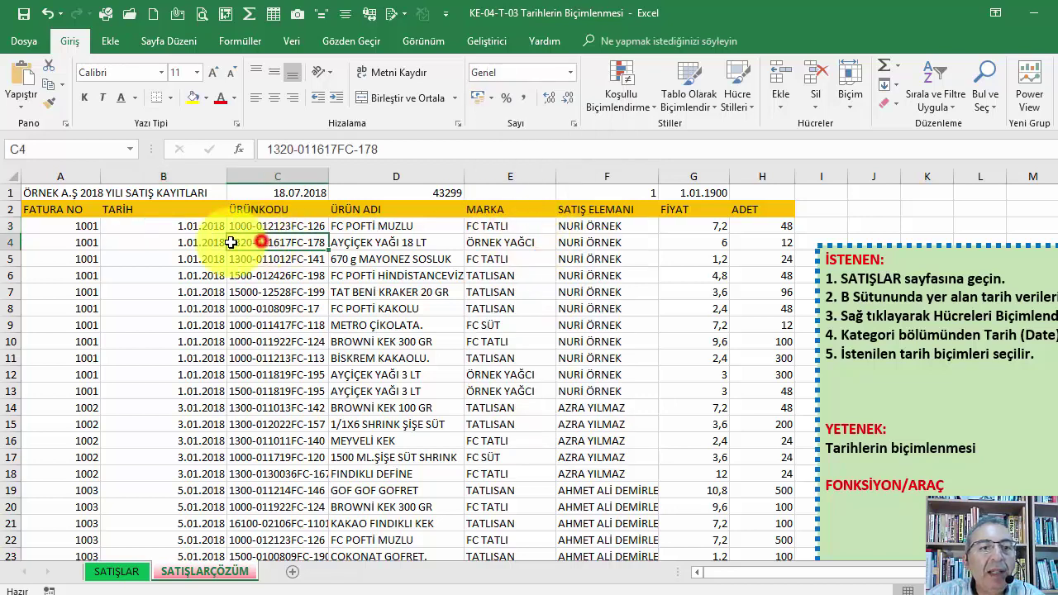
pyautogui.click(189, 225)
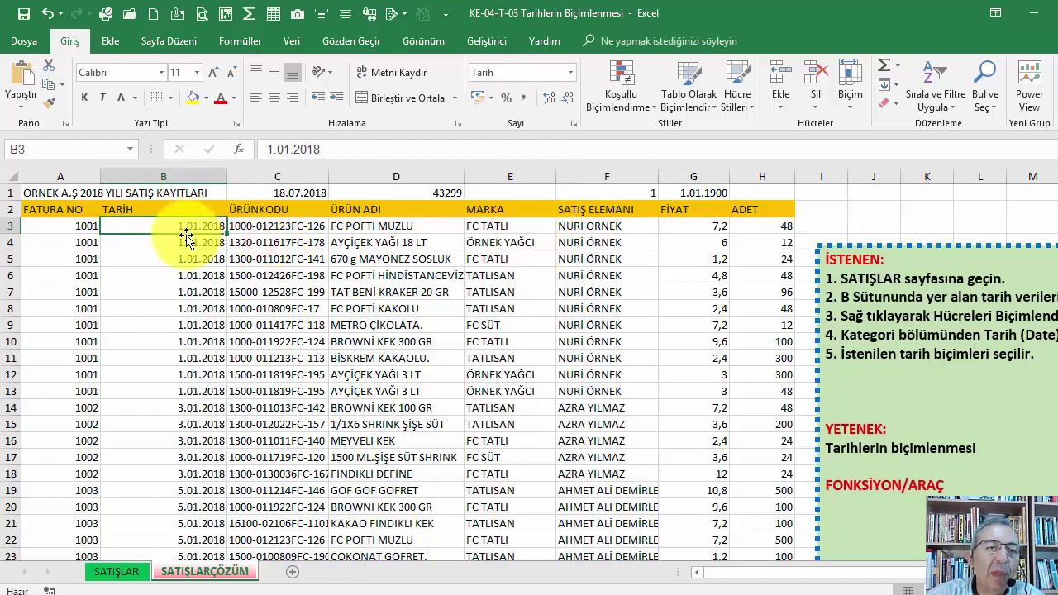
pyautogui.click(187, 238)
pyautogui.click(185, 227)
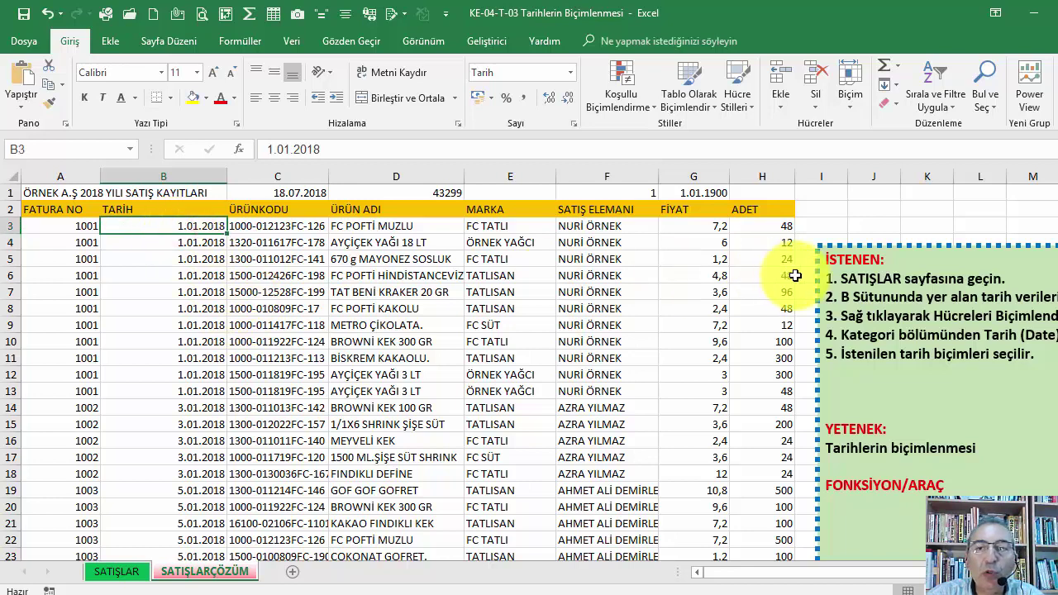
pyautogui.click(171, 261)
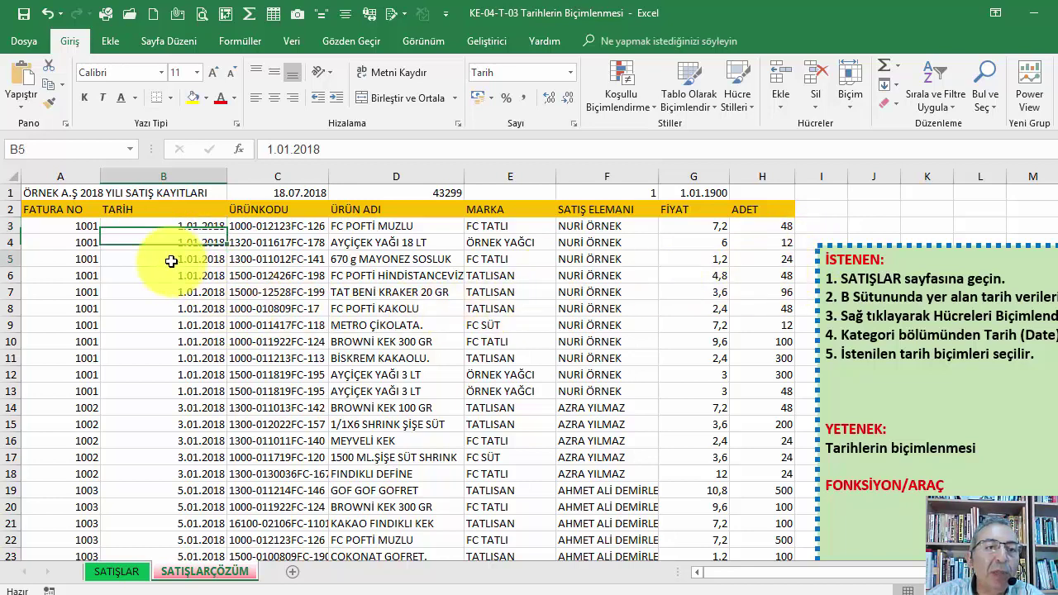
pyautogui.click(180, 228)
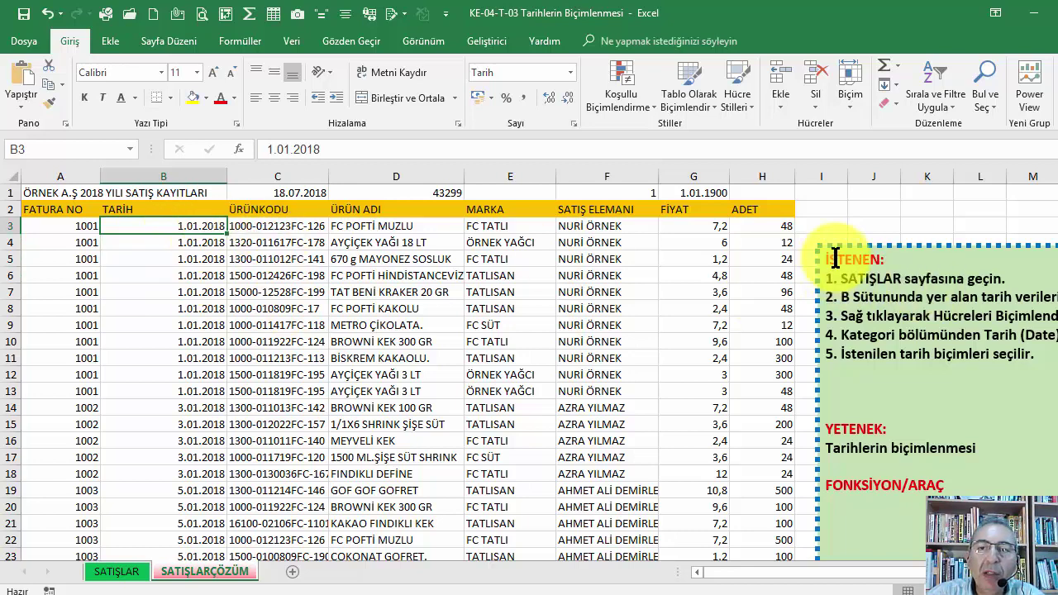
# Step: Move the instruction text box, widen column I and enter 1 1 2018 in I3
pyautogui.moveTo(840, 245); pyautogui.dragTo(877, 263)
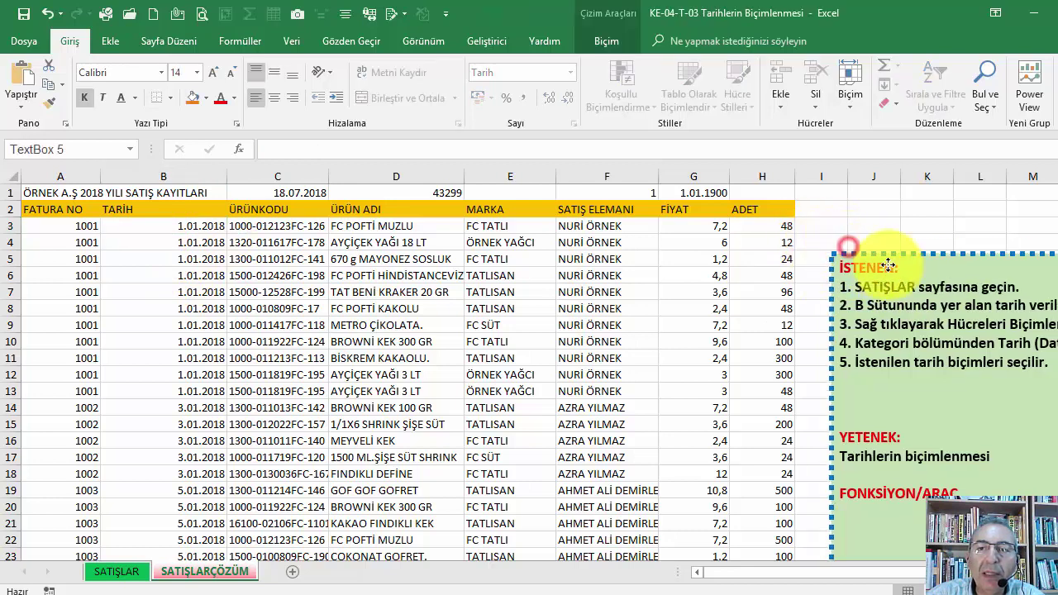
pyautogui.moveTo(848, 177); pyautogui.dragTo(882, 176)
pyautogui.click(854, 226)
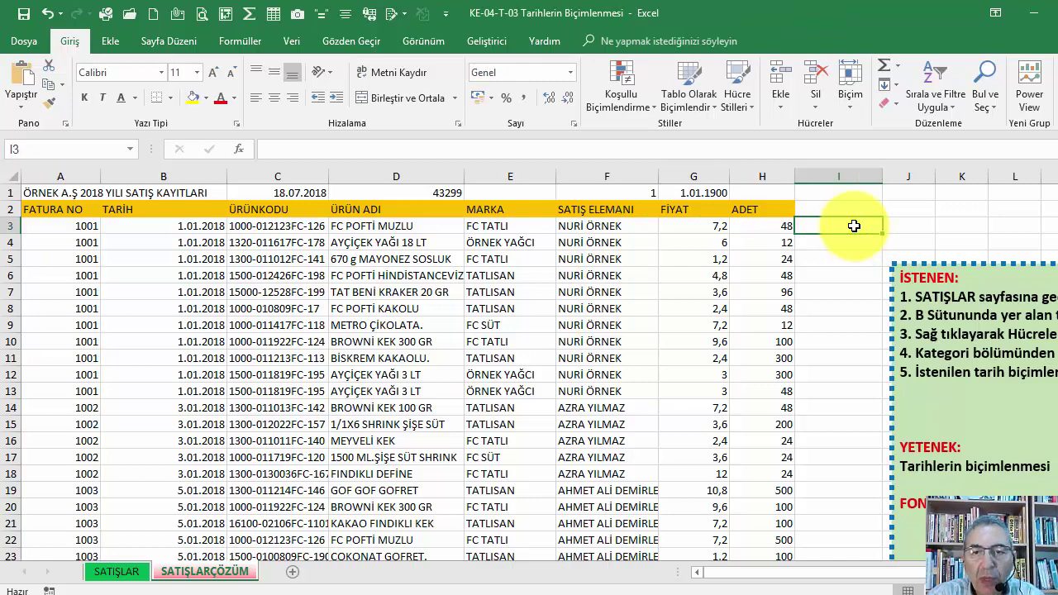
pyautogui.write('1 1 2018')
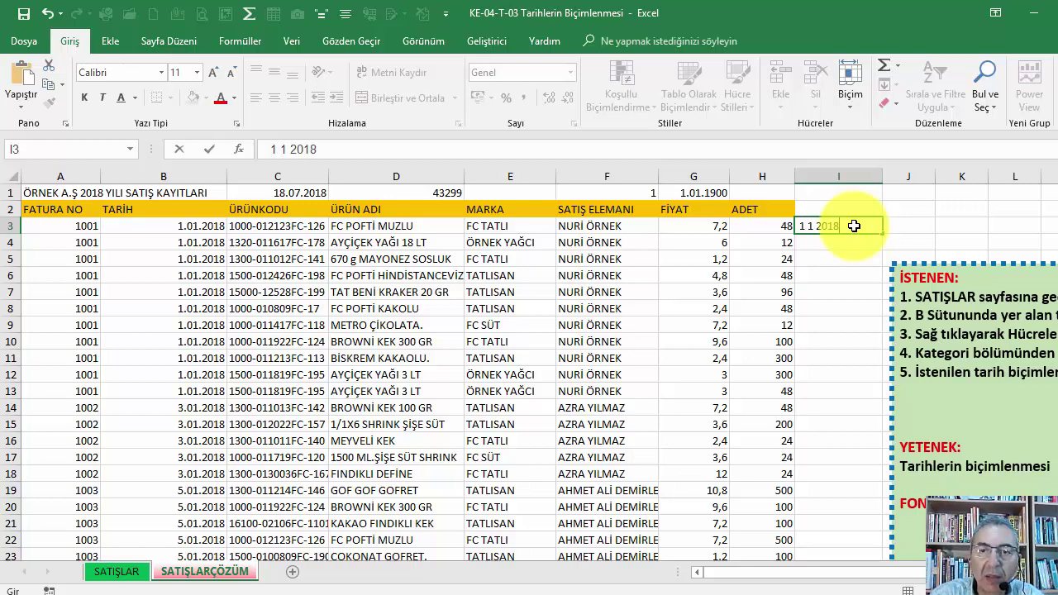
pyautogui.press('Return')
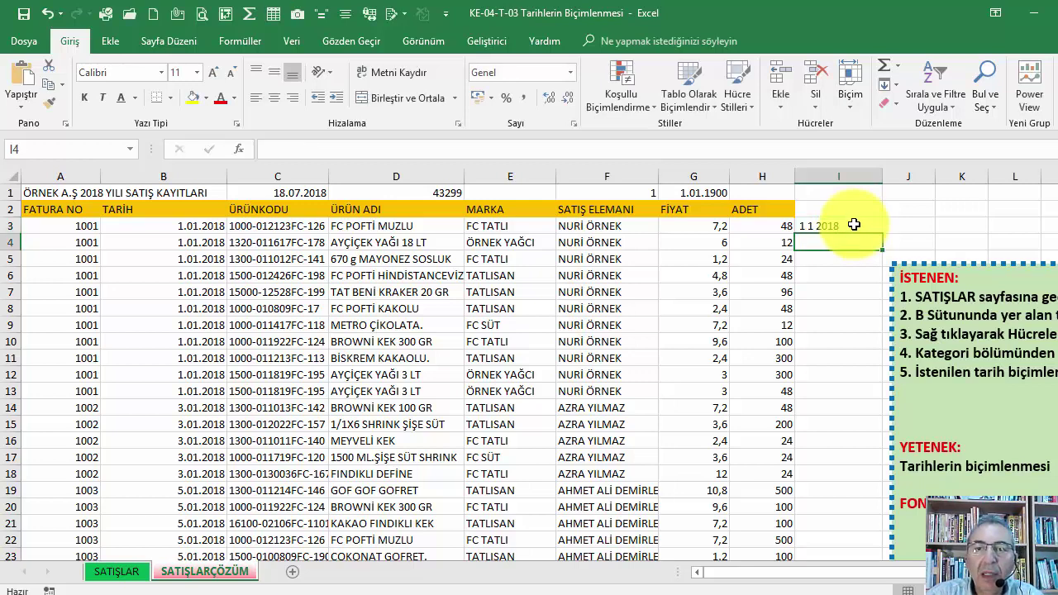
pyautogui.click(854, 225)
pyautogui.click(830, 236)
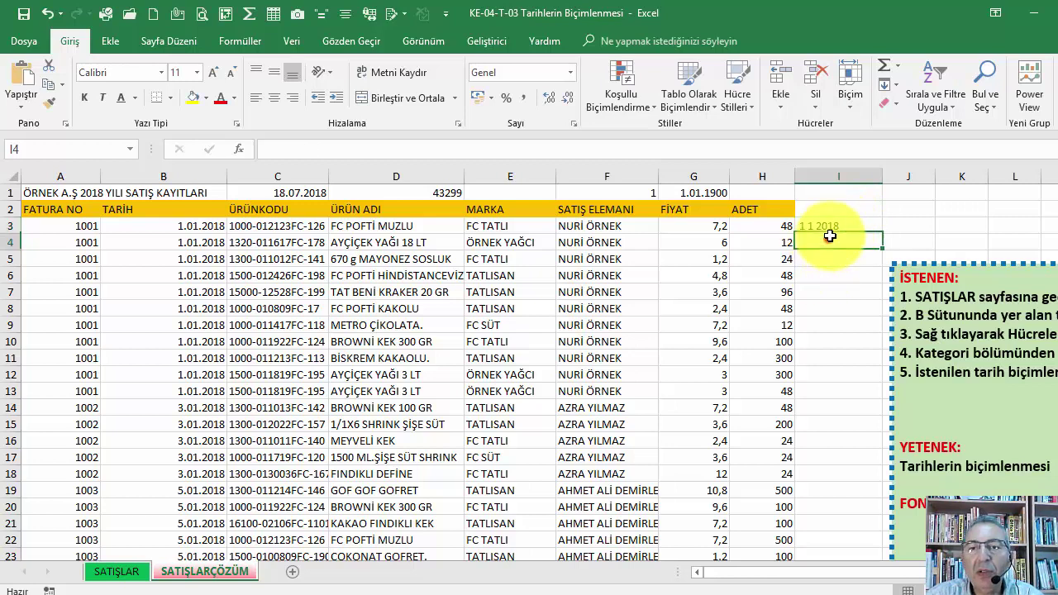
# Step: Apply Kısa Tarih to I3, which leaves 1 1 2018 unrecognised as text
pyautogui.click(827, 225)
pyautogui.click(571, 72)
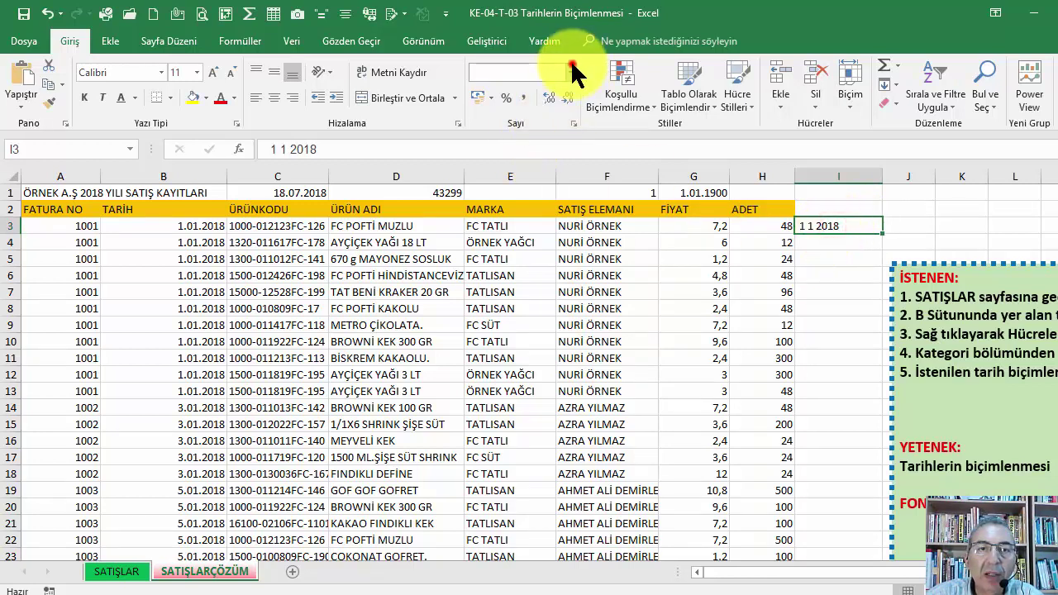
pyautogui.click(547, 238)
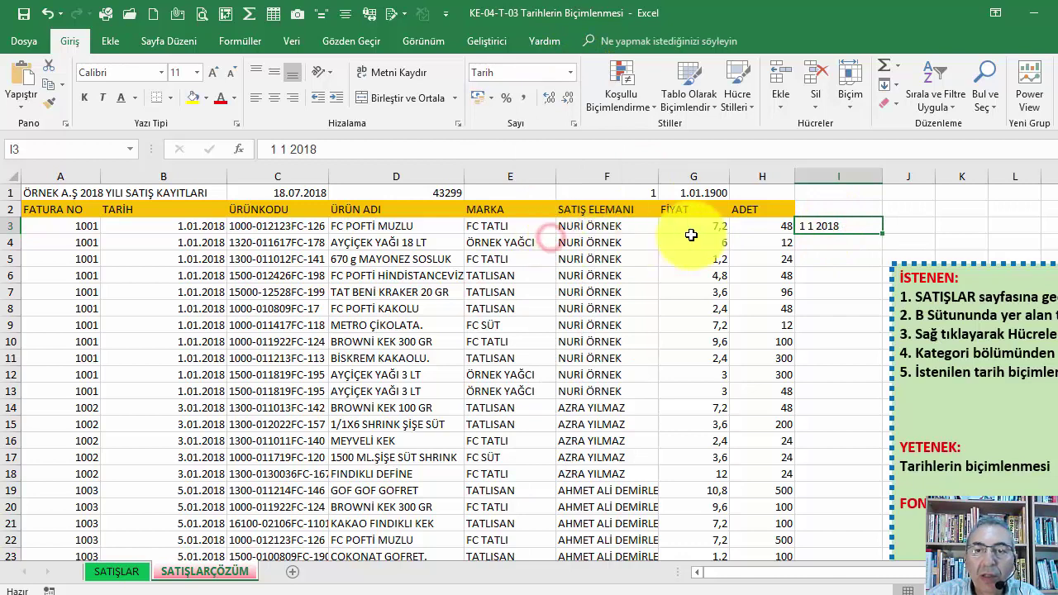
pyautogui.click(827, 225)
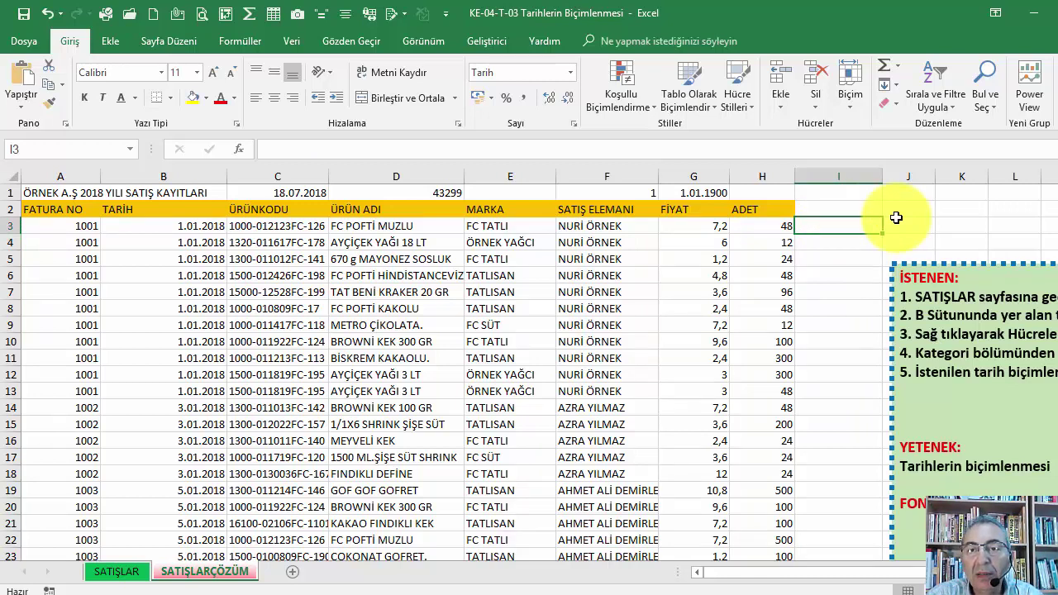
# Step: Enter 31.2.2018 in I3 and try Genel, then Kısa Tarih, on it
pyautogui.write('31.2.2018')
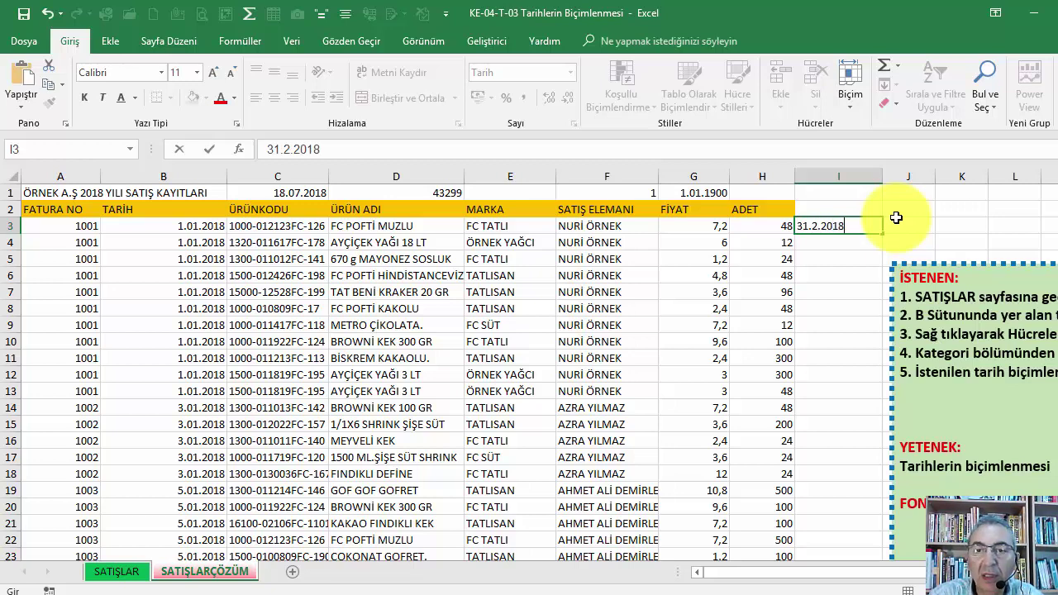
pyautogui.press('Return')
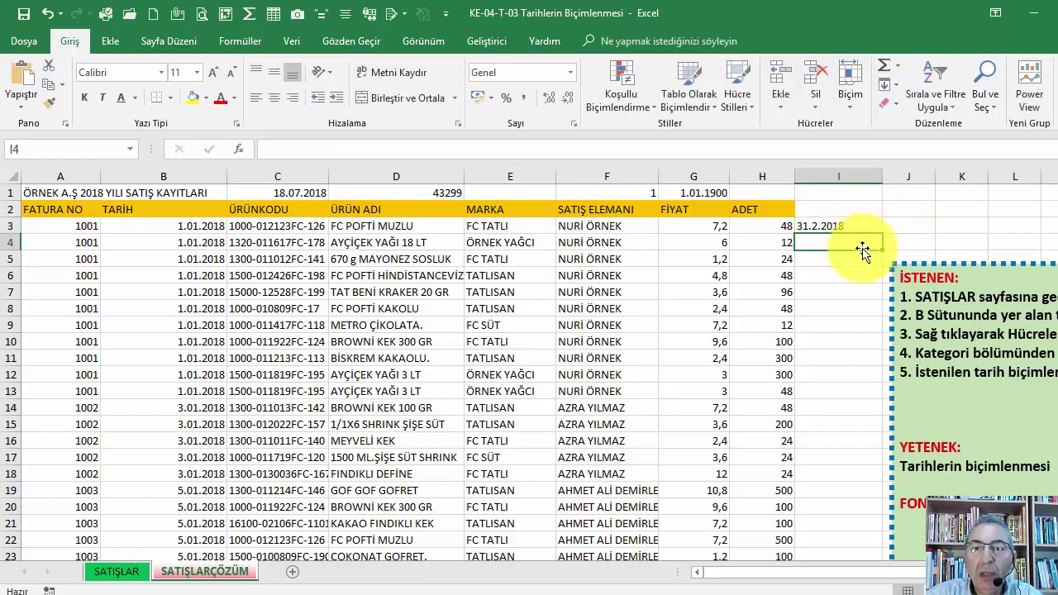
pyautogui.click(833, 225)
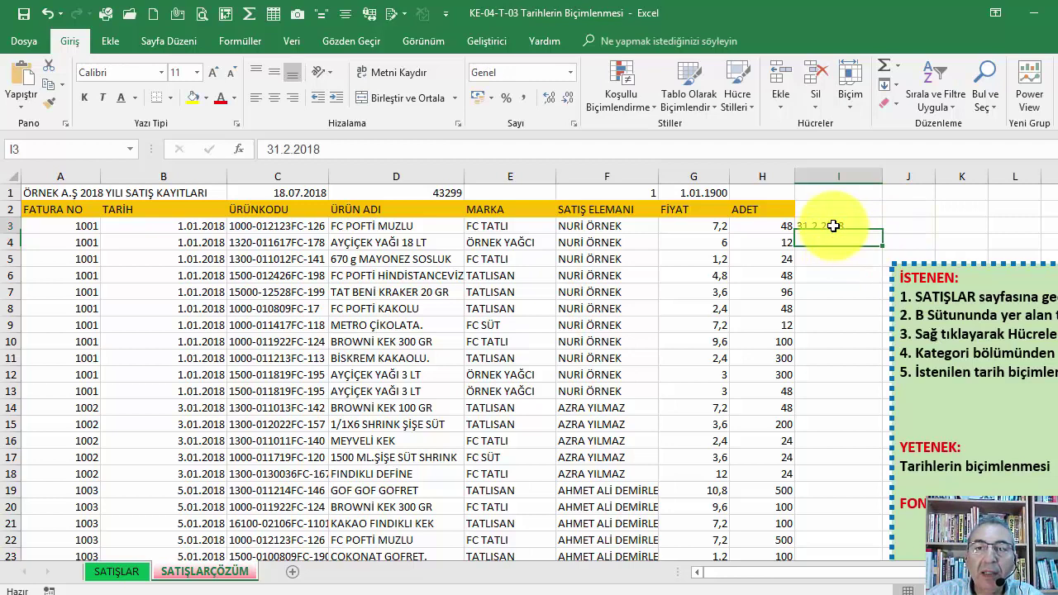
pyautogui.click(569, 72)
pyautogui.click(543, 98)
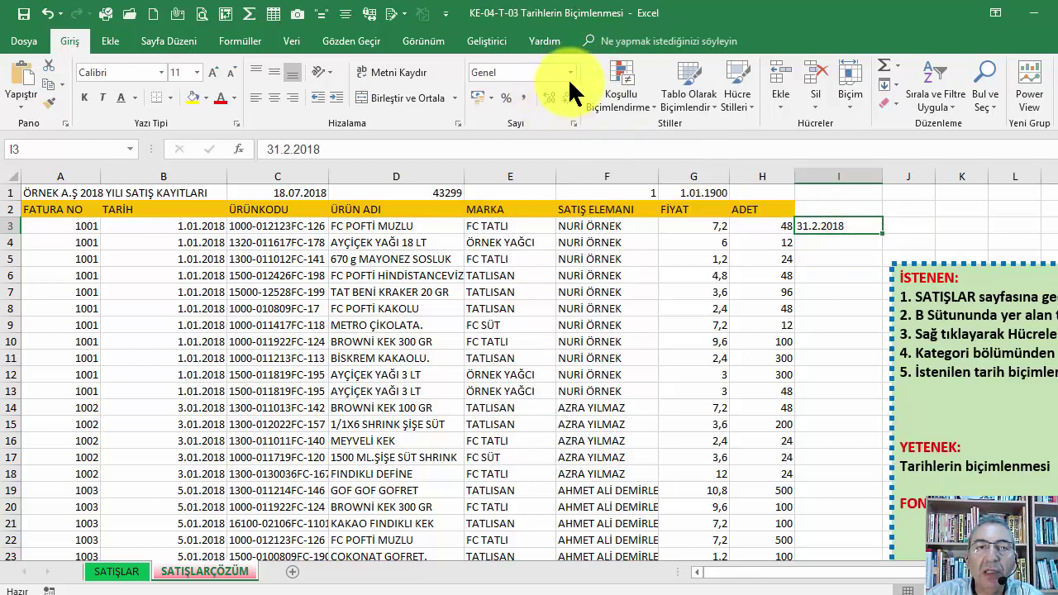
pyautogui.click(570, 72)
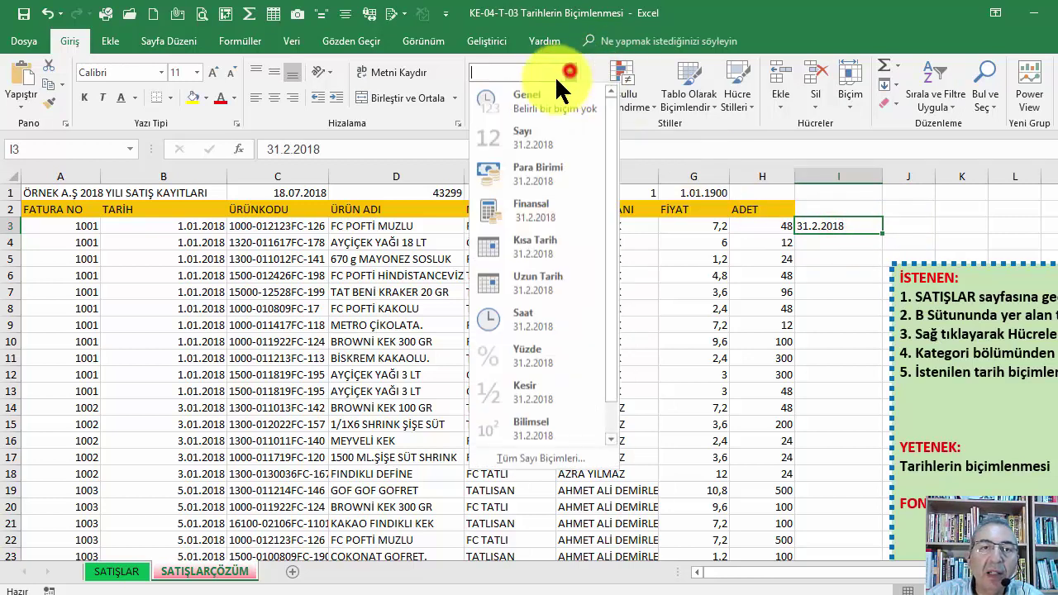
pyautogui.click(545, 246)
pyautogui.click(833, 239)
pyautogui.click(829, 226)
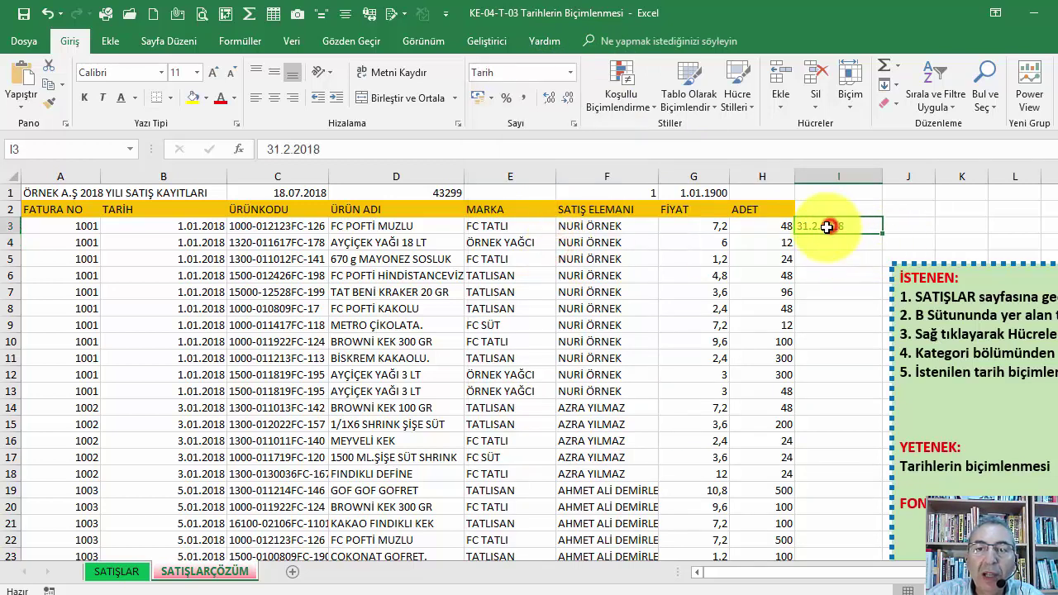
# Step: Compare B3's real date with I3's text entry 31.2.2018
pyautogui.click(198, 226)
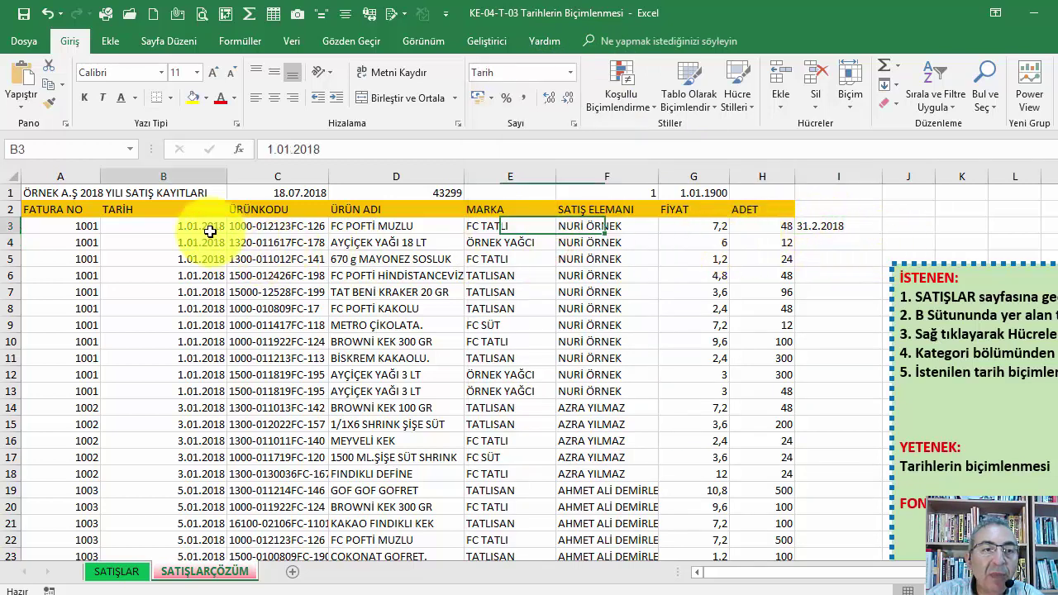
pyautogui.click(197, 174)
pyautogui.click(196, 230)
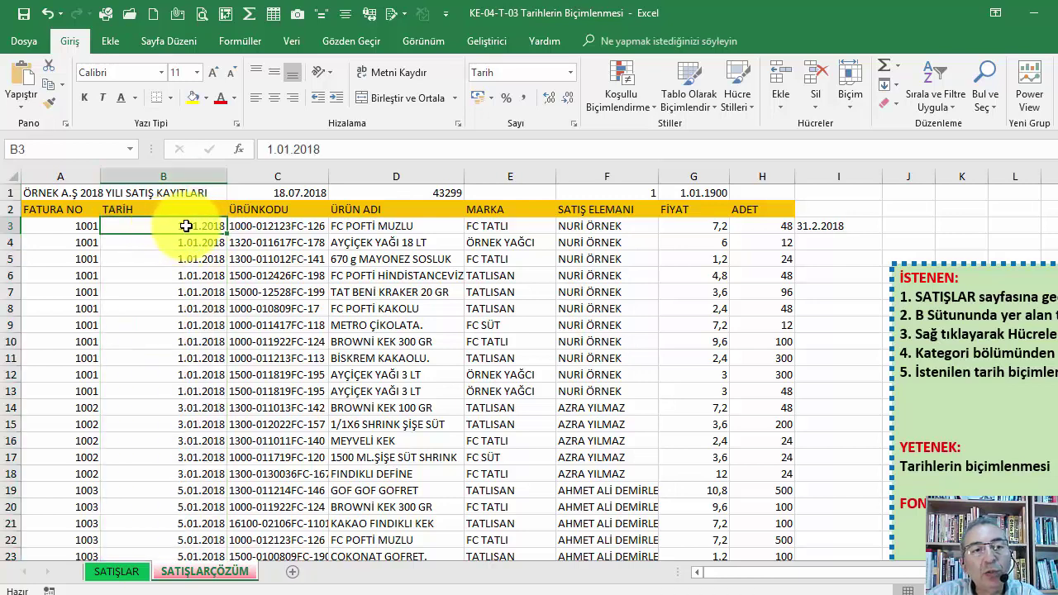
pyautogui.click(839, 226)
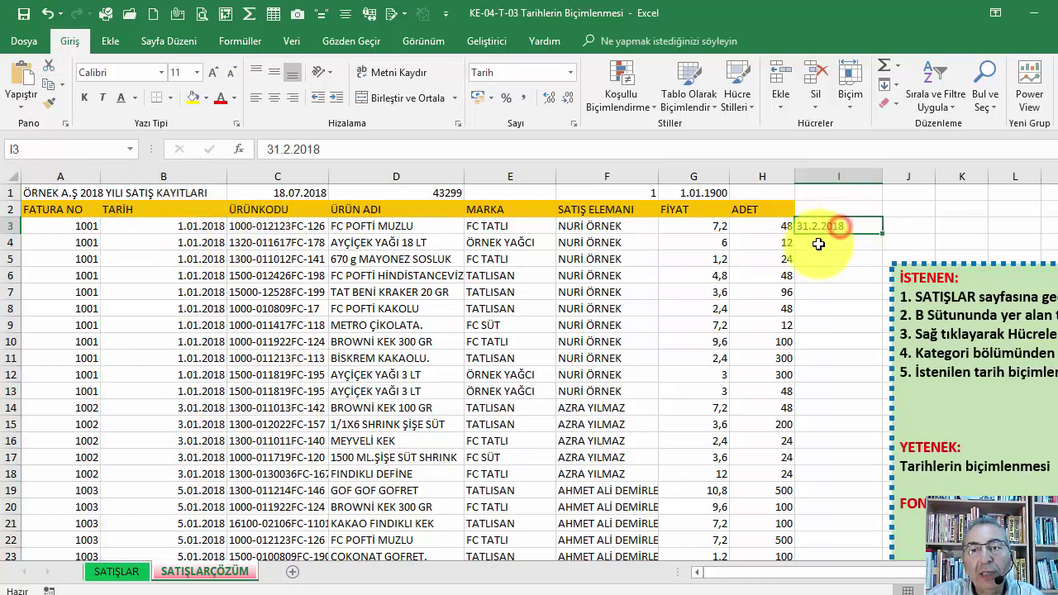
pyautogui.click(829, 241)
pyautogui.click(831, 225)
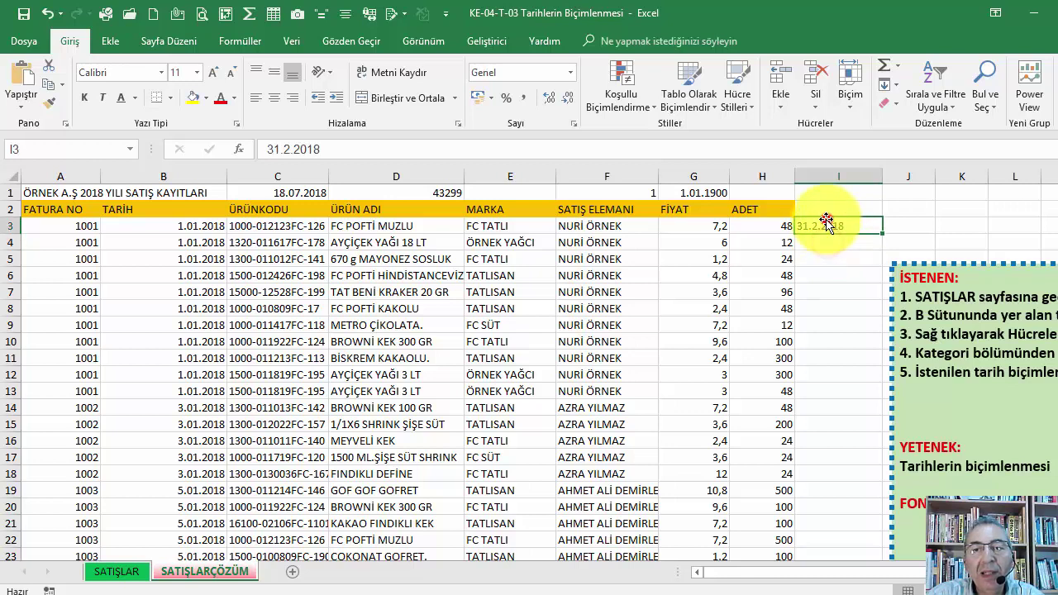
# Step: Insert today's date in I4 with Ctrl+; and check it shows as 18.07.2018
pyautogui.click(817, 242)
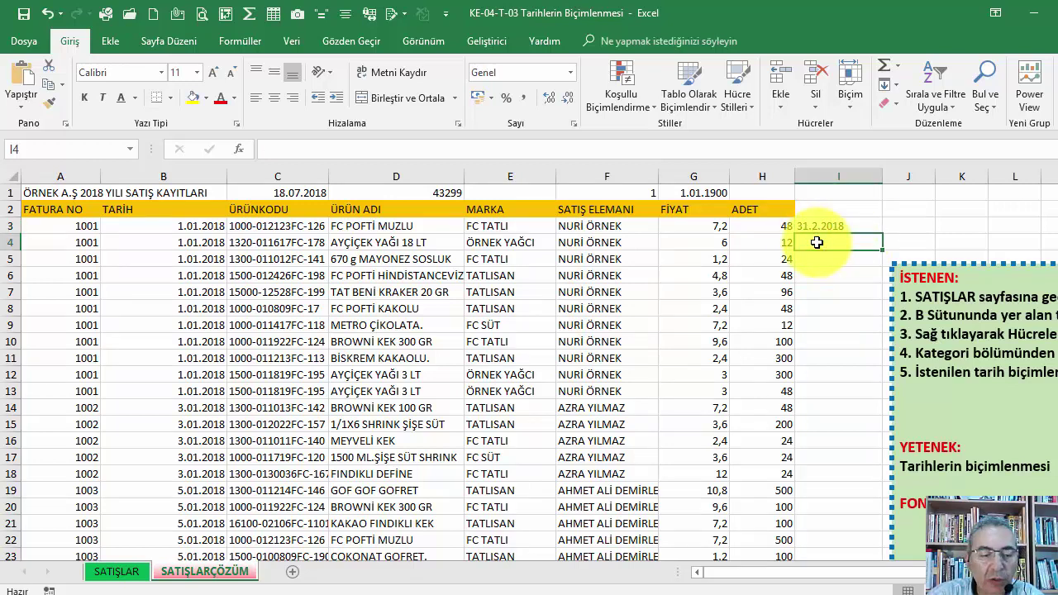
pyautogui.hotkey('ctrl', ';')
pyautogui.press('Return')
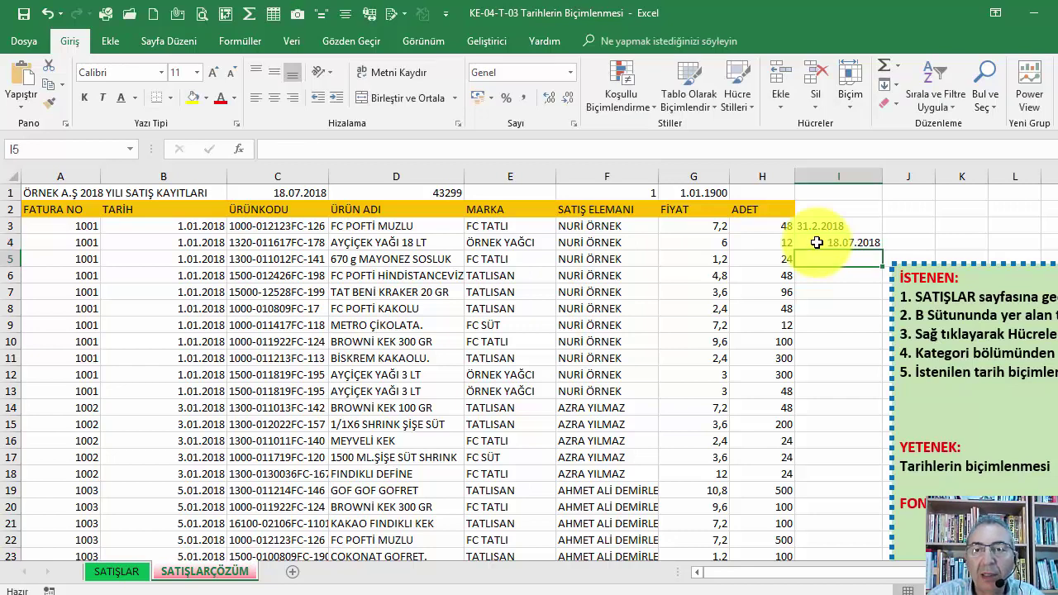
pyautogui.click(860, 242)
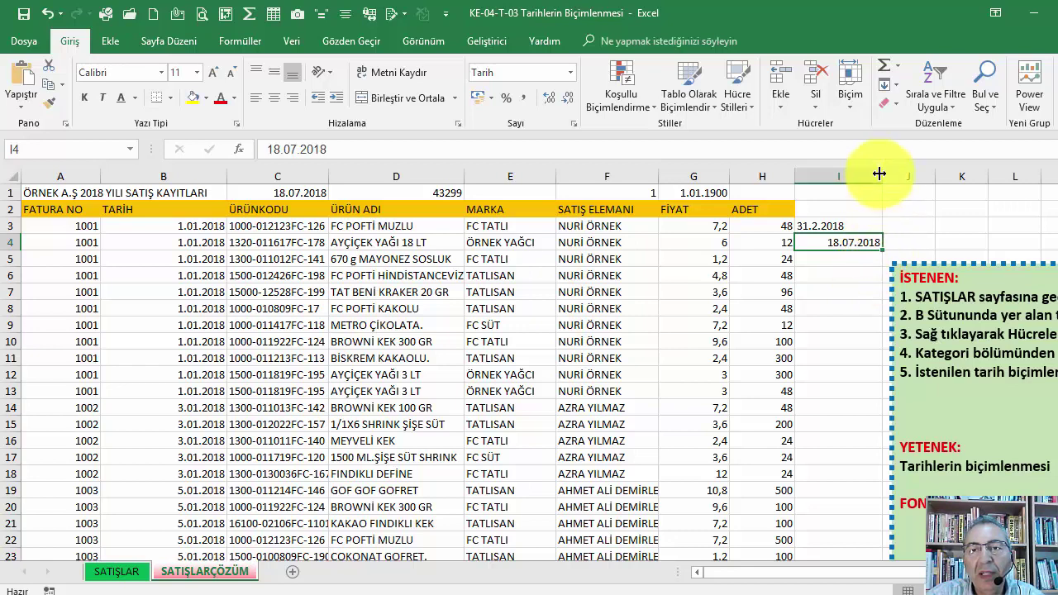
# Step: Enter 18/7/18 in I5, confirm it registers as a date, then clear I1:I8
pyautogui.click(846, 261)
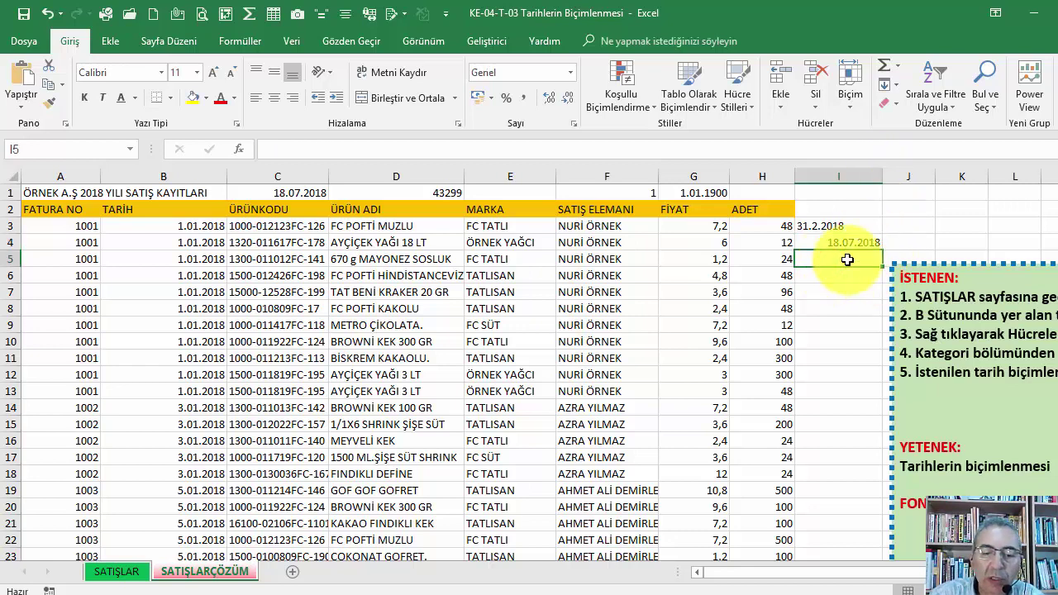
pyautogui.write('10')
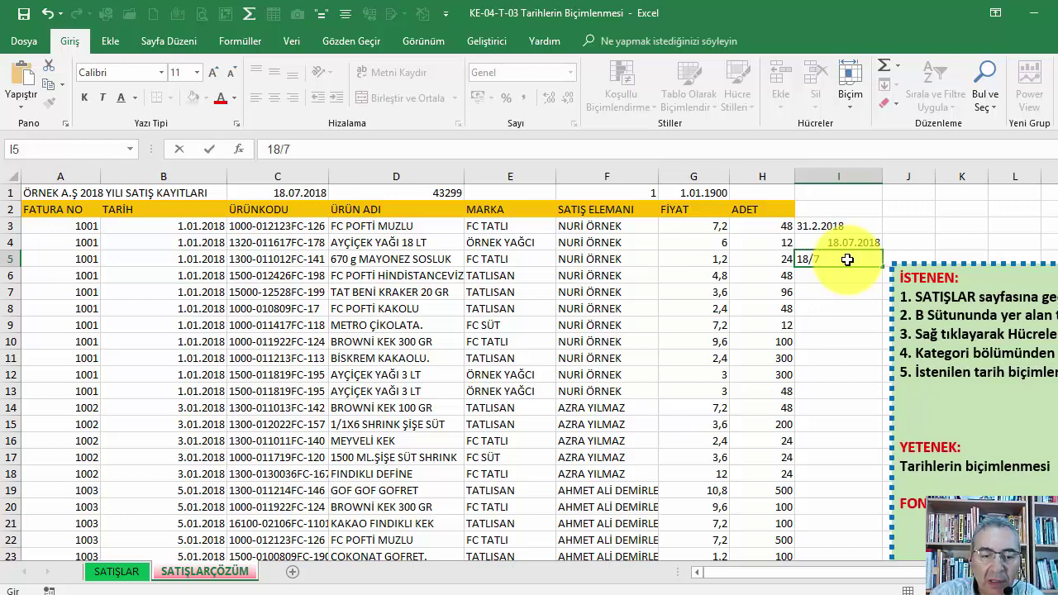
pyautogui.press('Return')
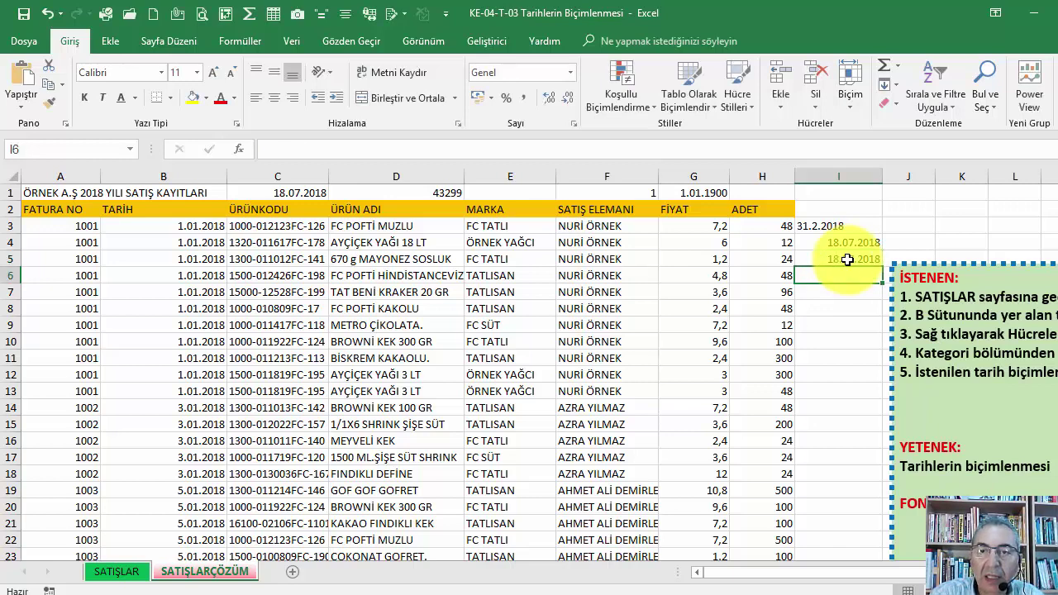
pyautogui.click(847, 259)
pyautogui.press('Return')
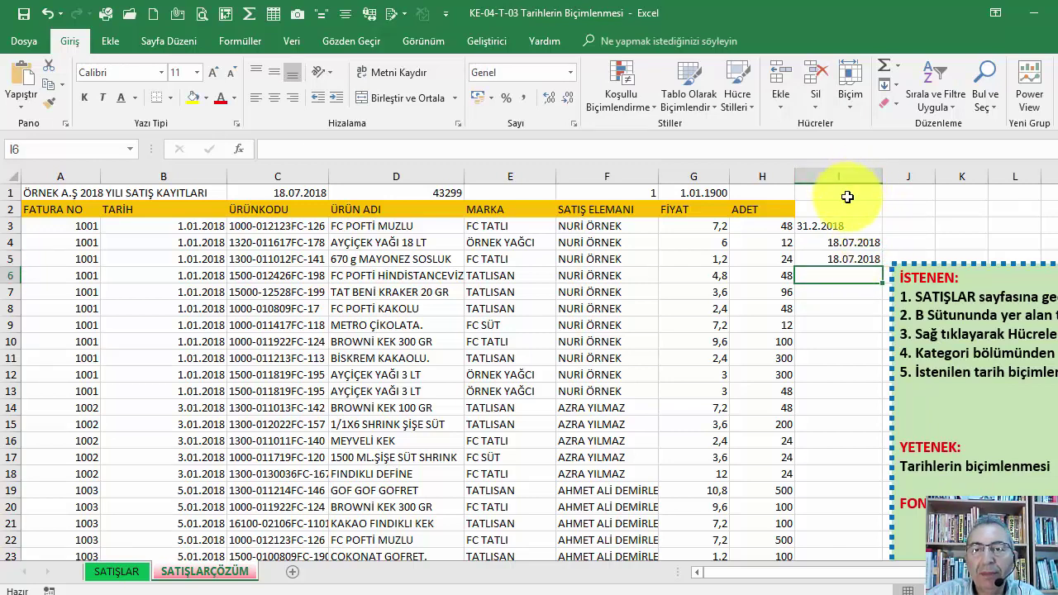
pyautogui.moveTo(846, 199); pyautogui.dragTo(839, 302)
pyautogui.press('Delete')
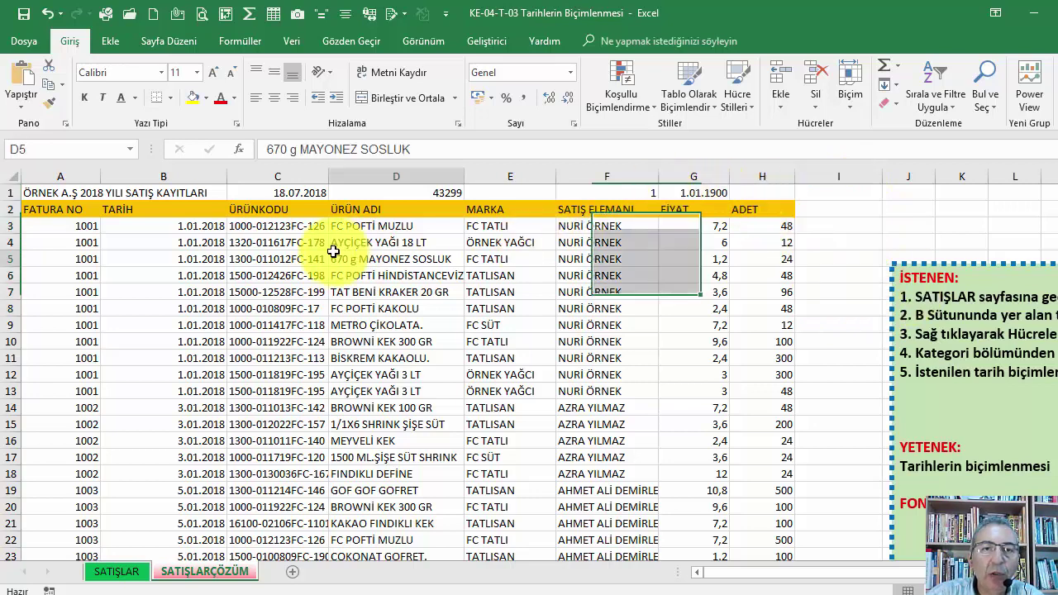
# Step: Select all the dates in column B, from B3 down to the last entry
pyautogui.click(235, 245)
pyautogui.click(189, 227)
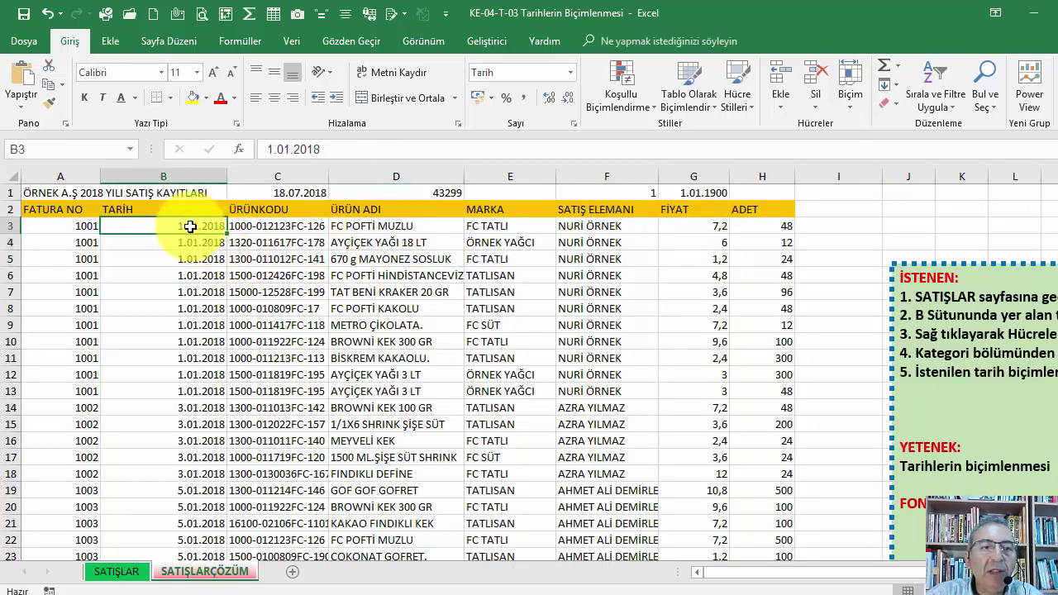
pyautogui.scroll(-4, 203, 244)
pyautogui.scroll(4, 205, 280)
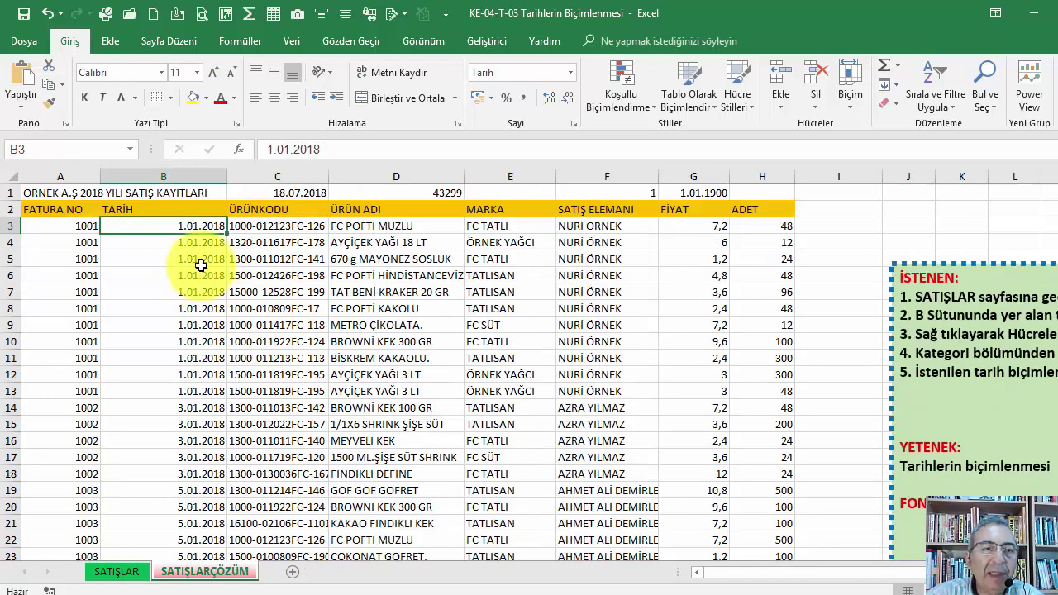
pyautogui.click(189, 220)
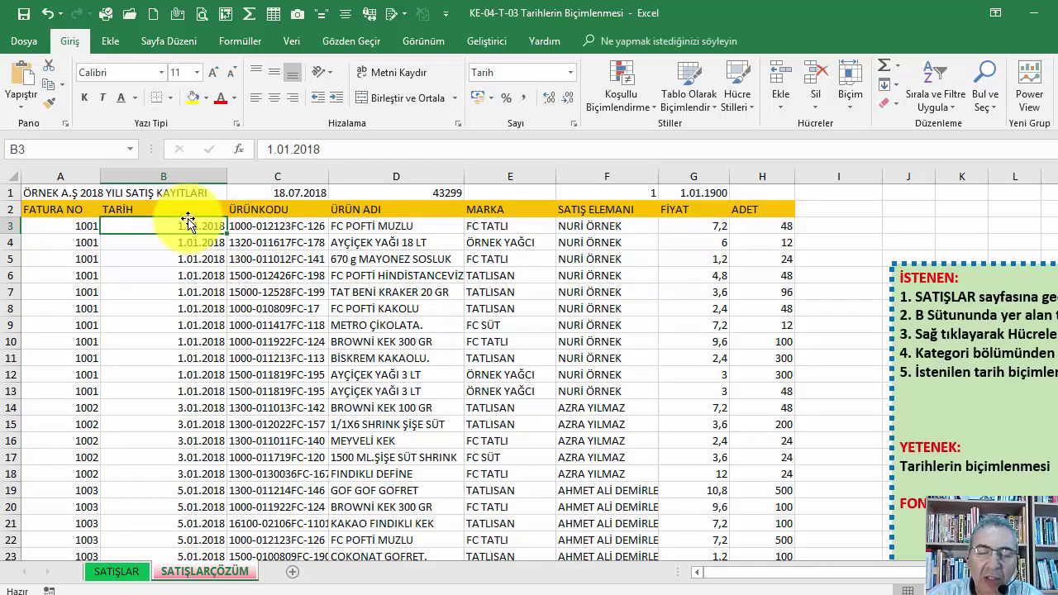
pyautogui.hotkey('ctrl', 'shift', 'Down')
# Step: Check the selected dates' Number Format list, leaving their format unchanged
pyautogui.scroll(8, 228, 229)
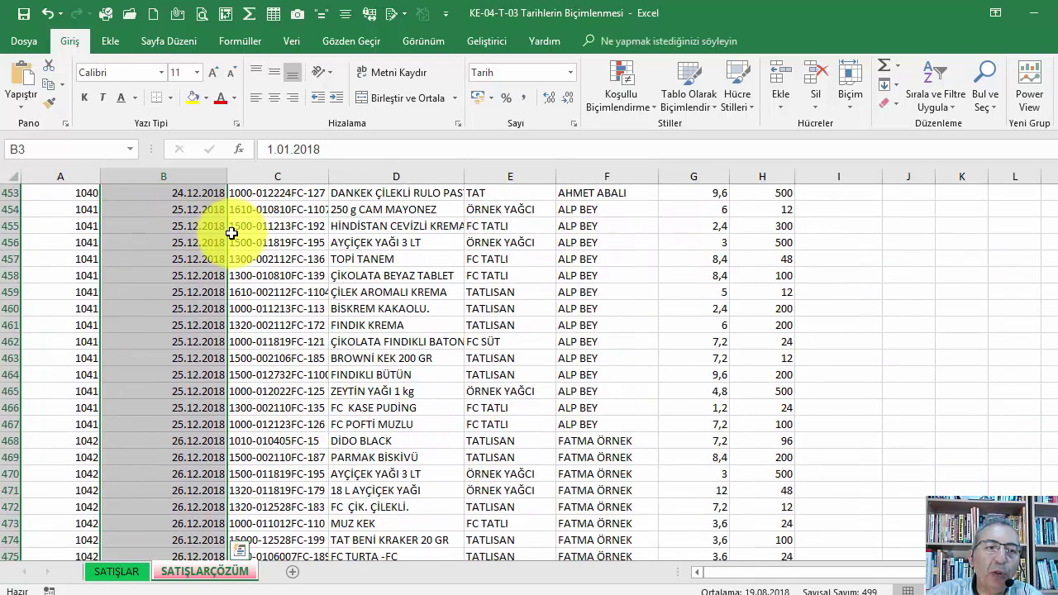
pyautogui.scroll(9, 231, 236)
pyautogui.scroll(9, 232, 236)
pyautogui.scroll(9, 232, 238)
pyautogui.scroll(10, 230, 244)
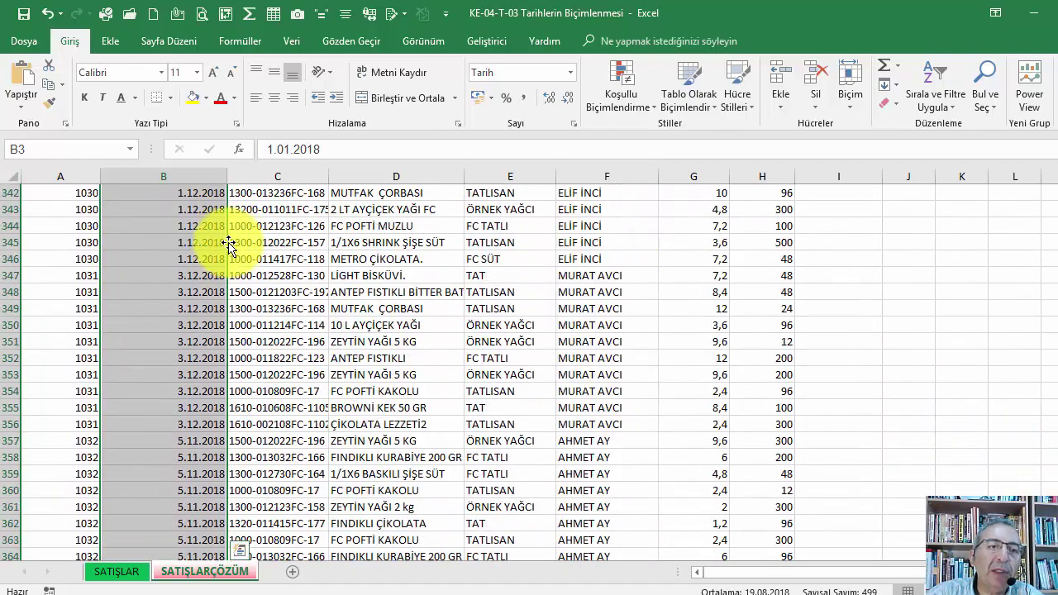
pyautogui.scroll(15, 248, 248)
pyautogui.scroll(6, 290, 224)
pyautogui.scroll(15, 314, 210)
pyautogui.scroll(7, 339, 207)
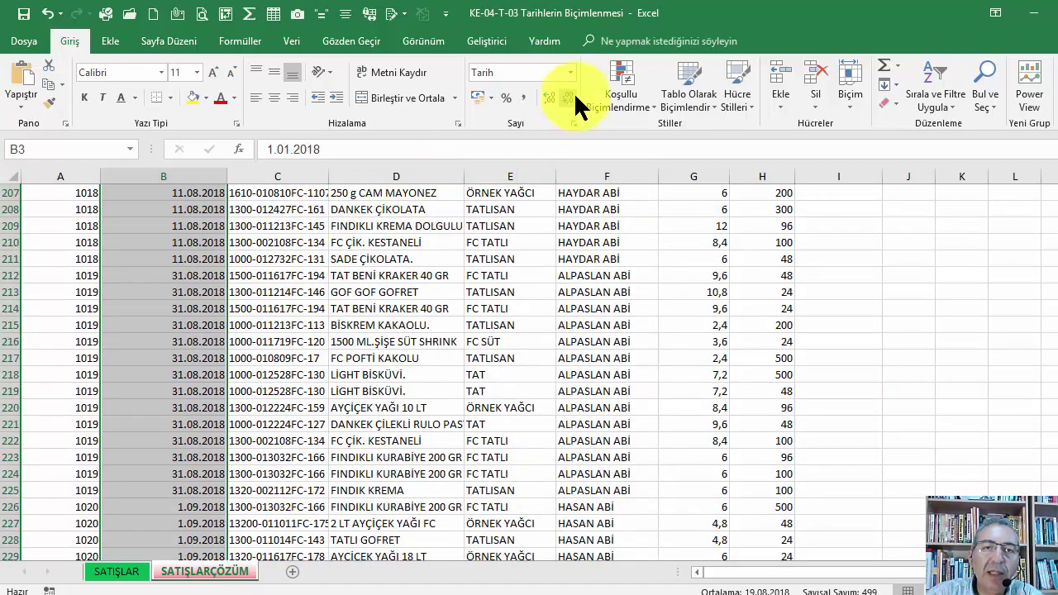
pyautogui.click(570, 73)
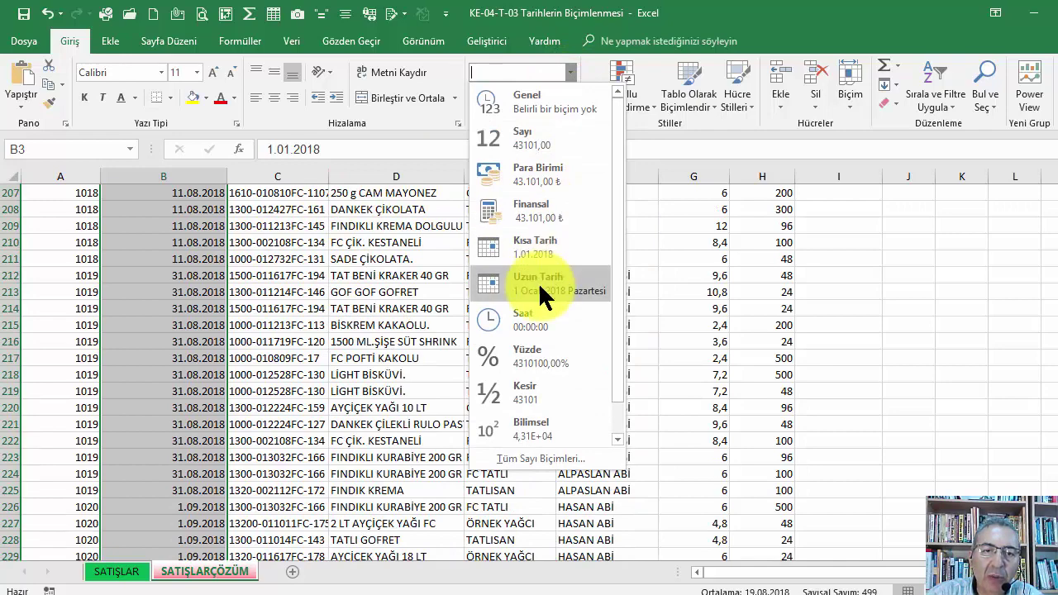
pyautogui.click(148, 244)
pyautogui.rightClick(150, 242)
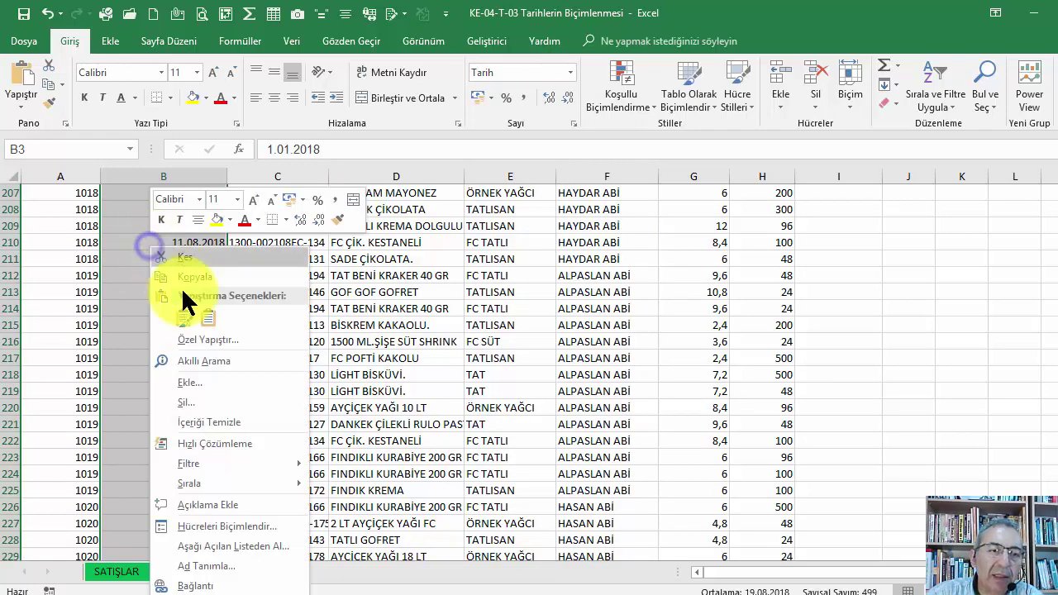
pyautogui.click(236, 527)
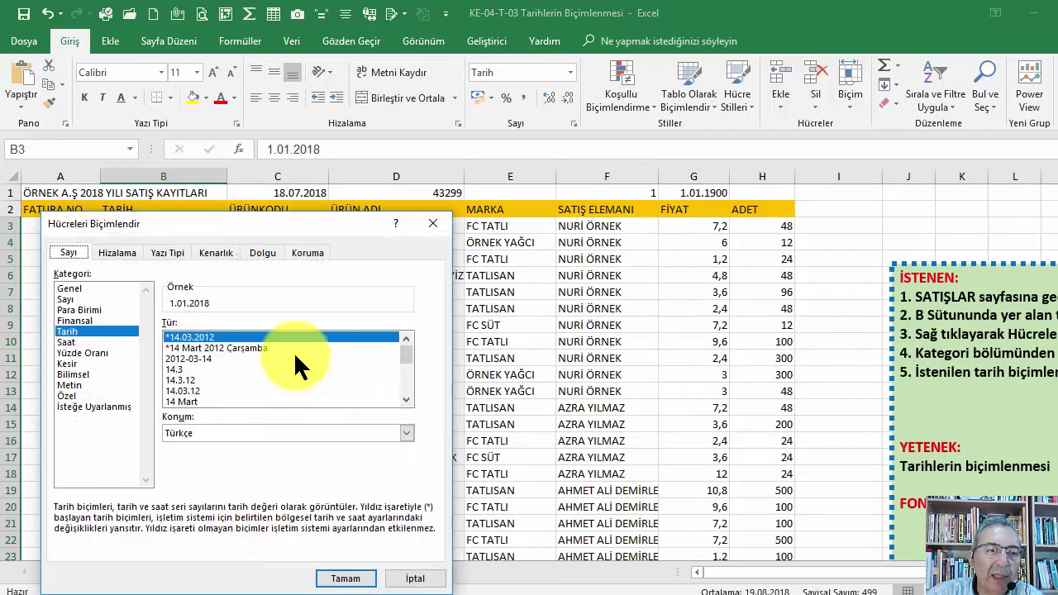
pyautogui.moveTo(411, 355); pyautogui.dragTo(412, 387)
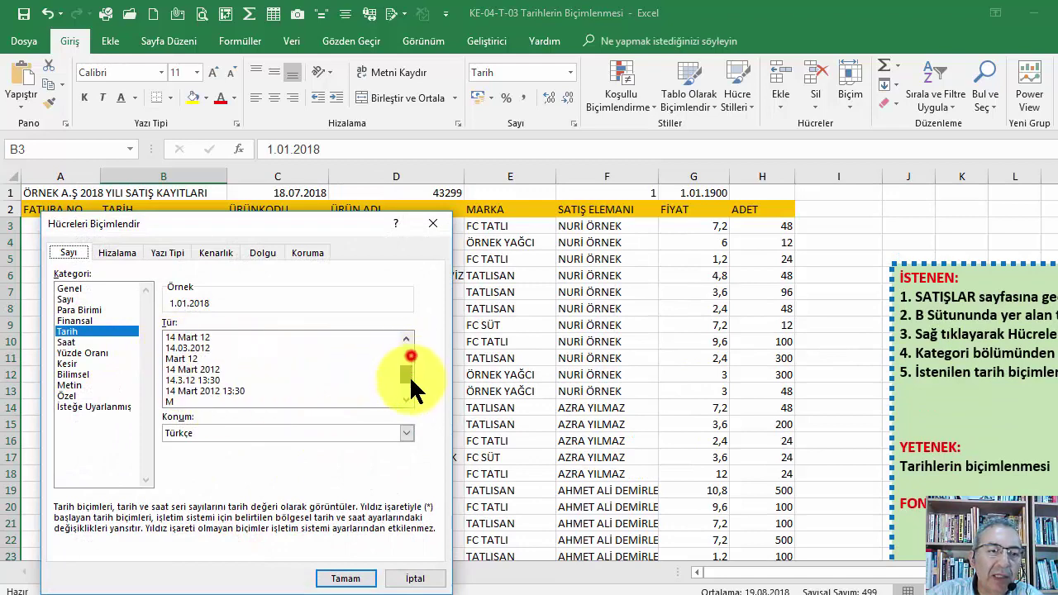
pyautogui.click(408, 577)
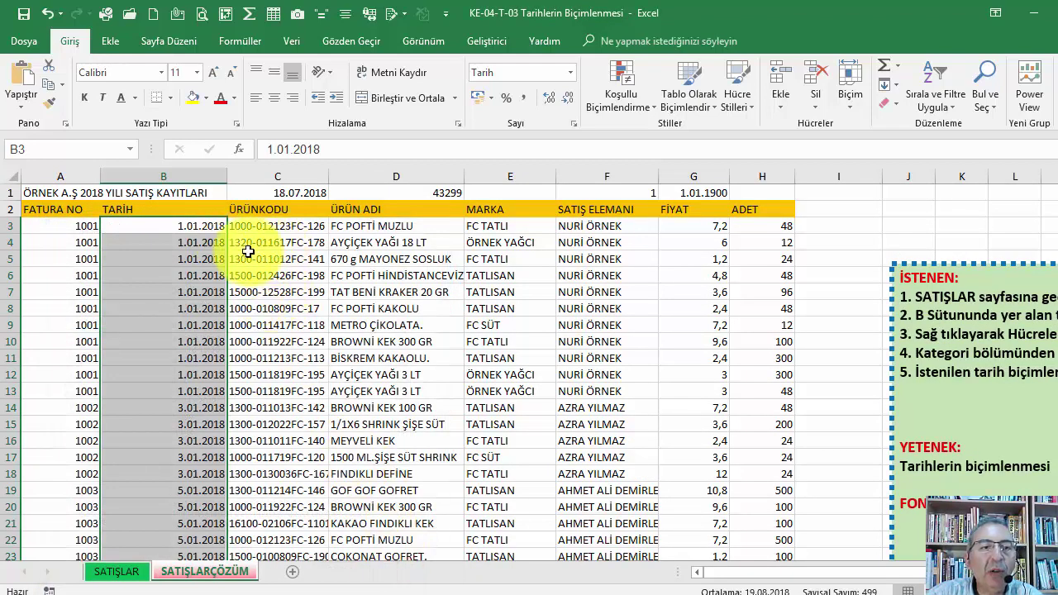
pyautogui.click(215, 230)
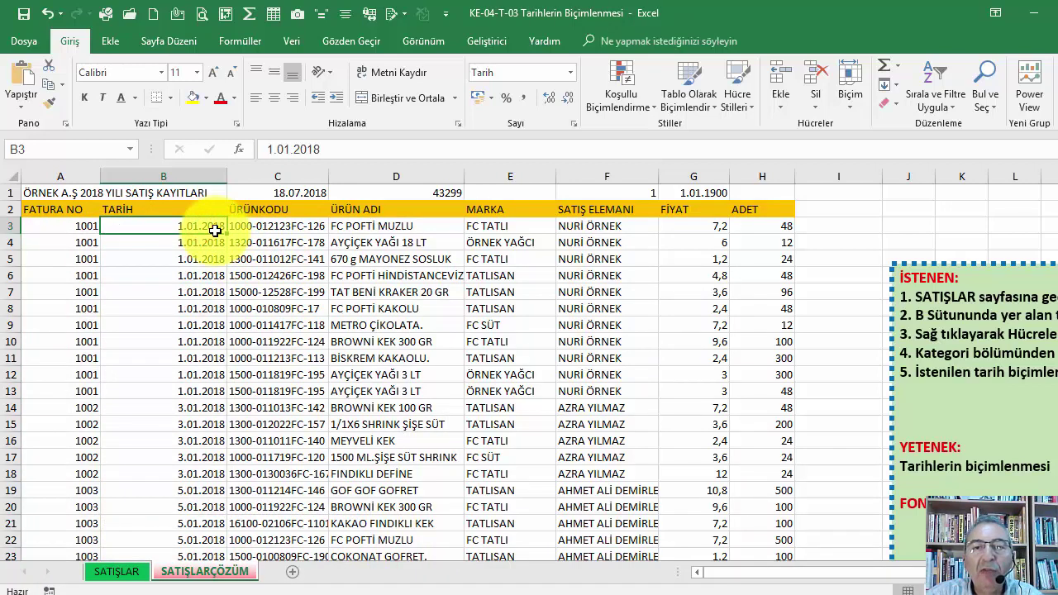